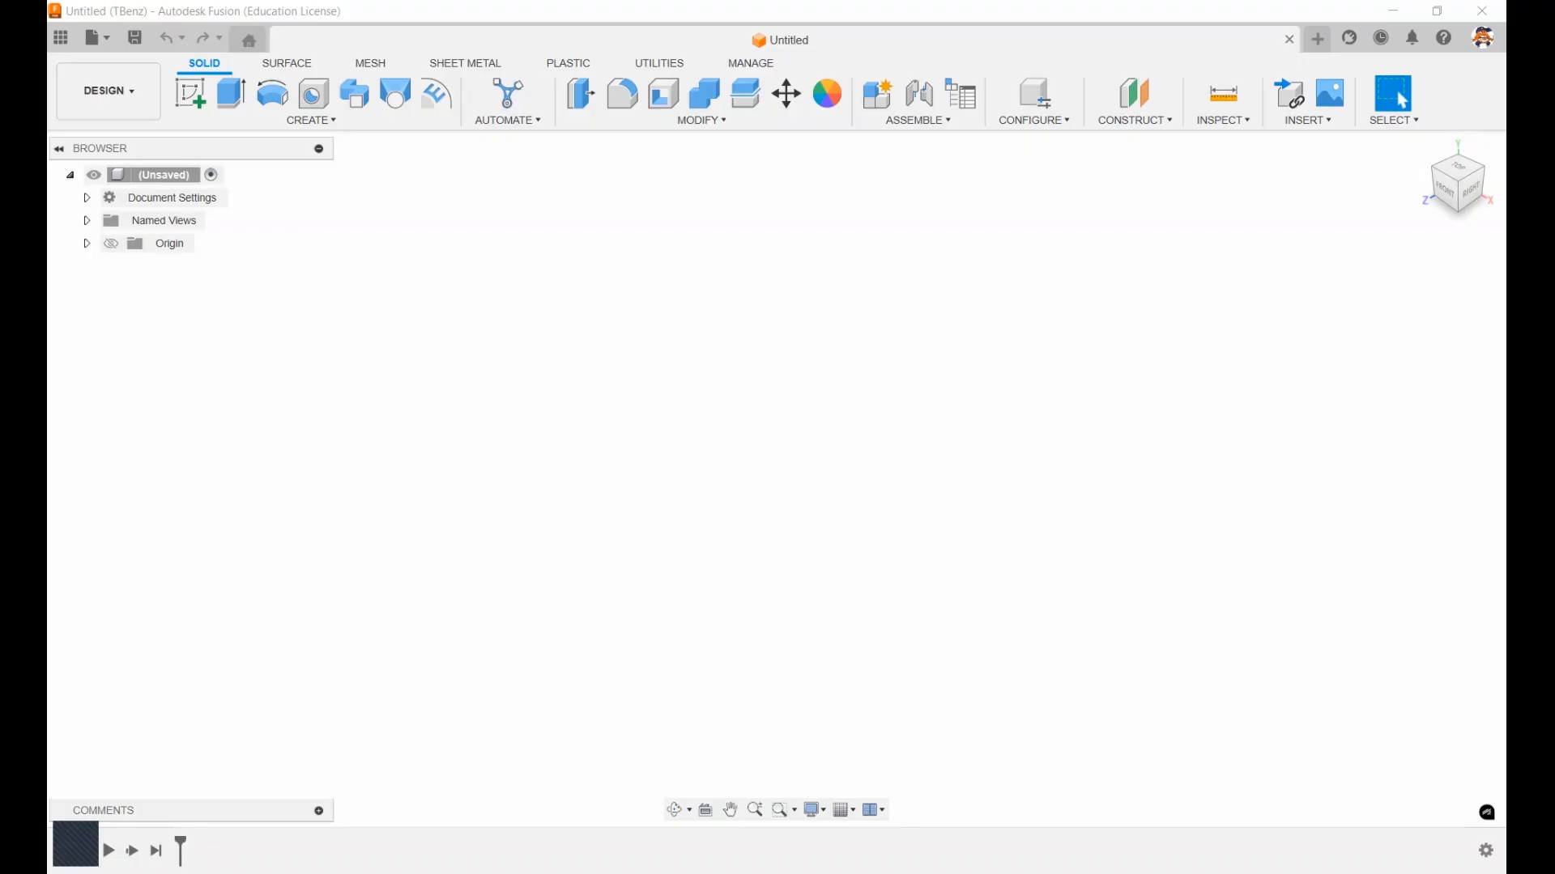
Insert the Hitch Peg image from the Toy Train Project folder as a canvas on the XY plane.
left_click(1329, 120)
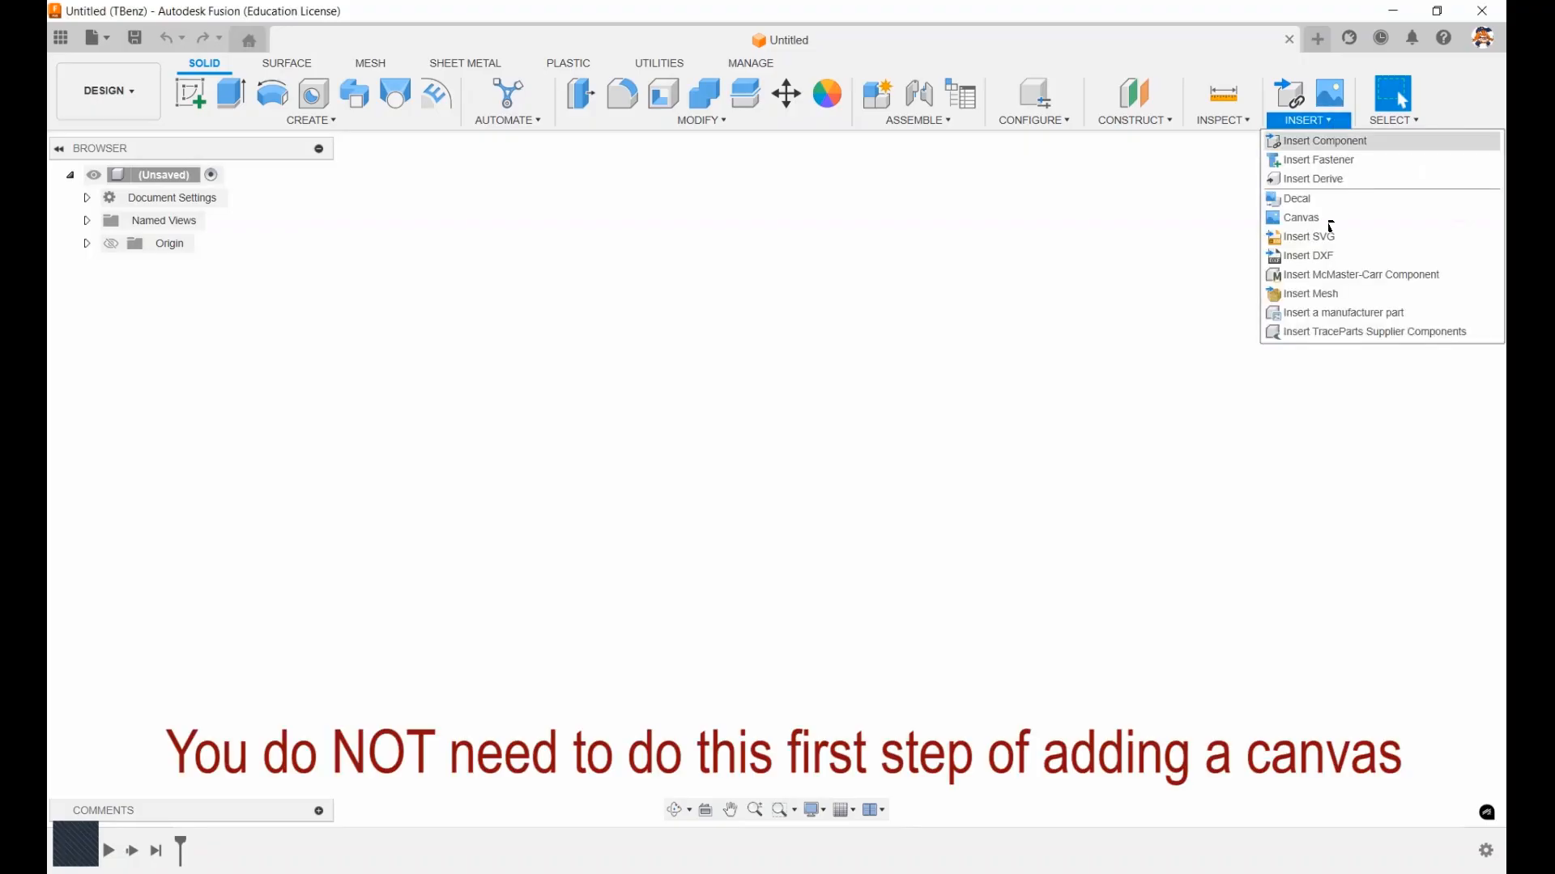
left_click(1322, 217)
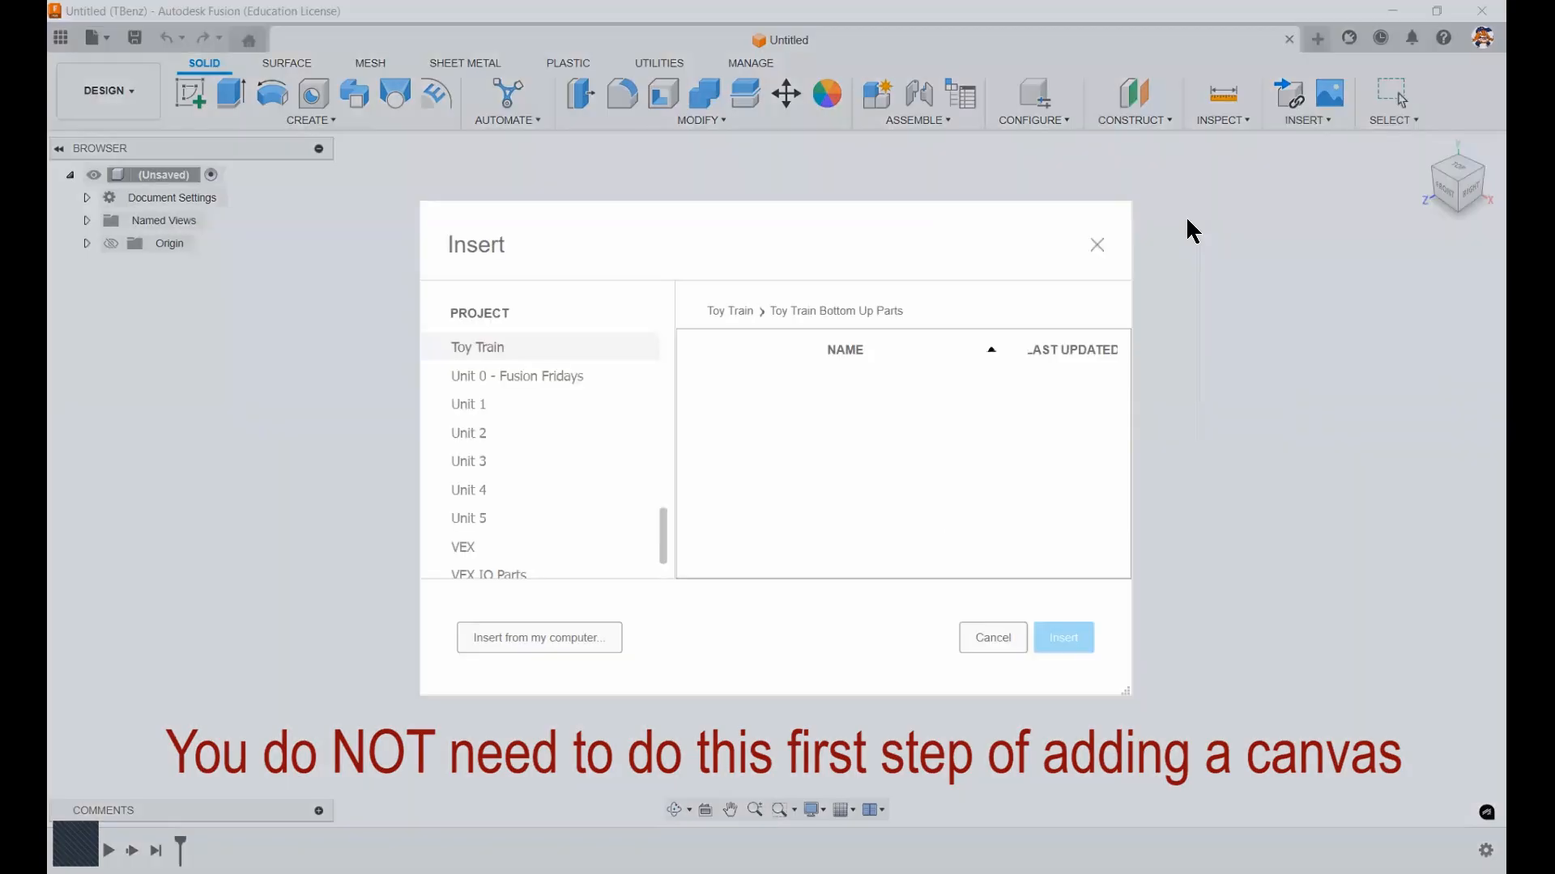
left_click(528, 638)
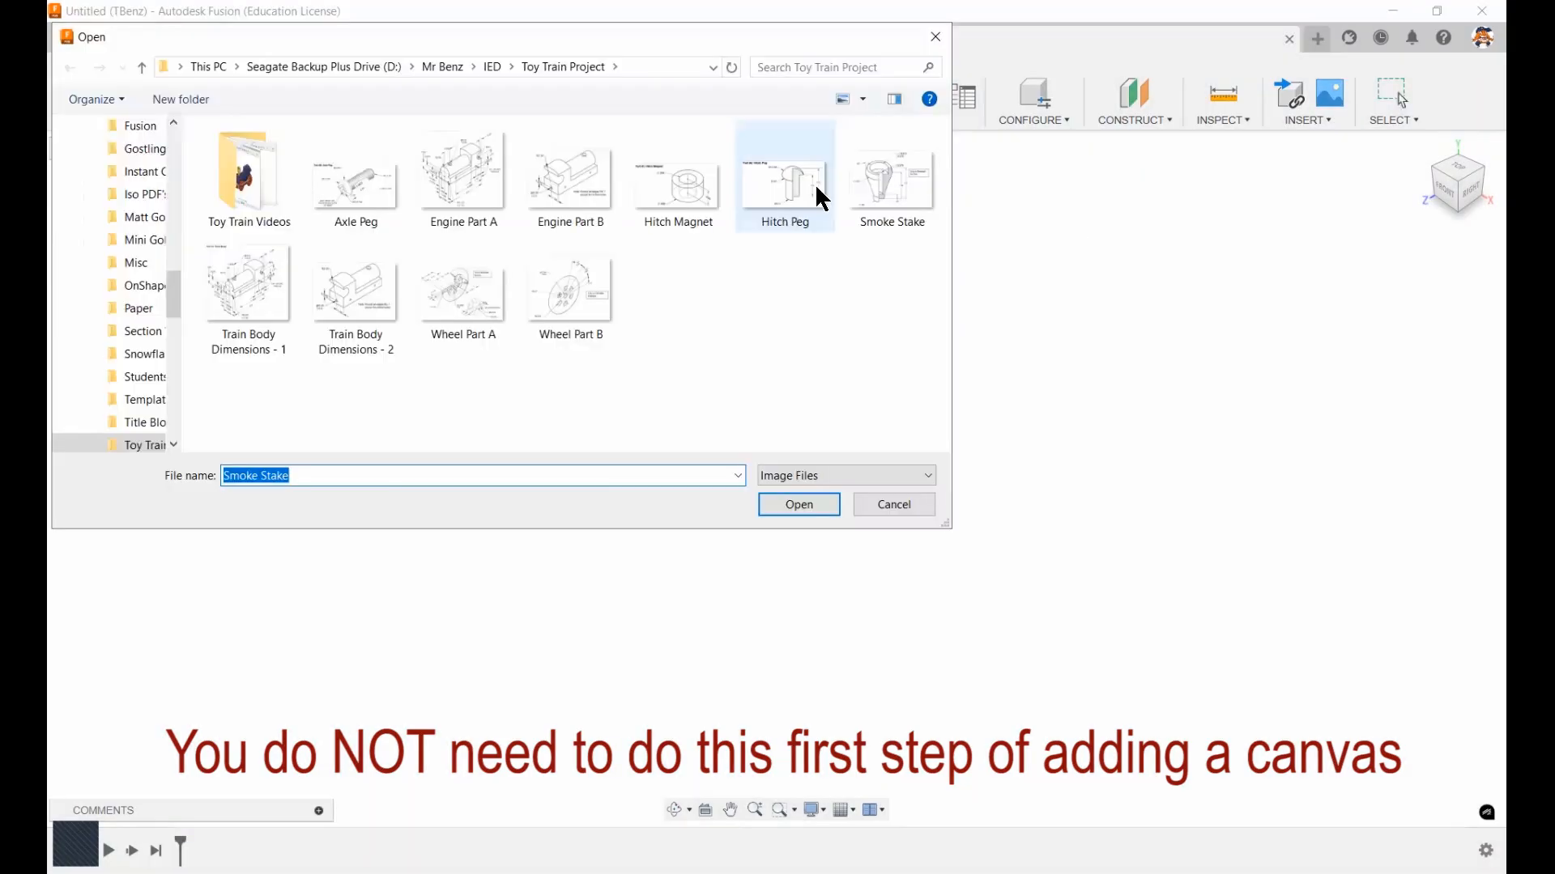
left_click(815, 186)
left_click(821, 508)
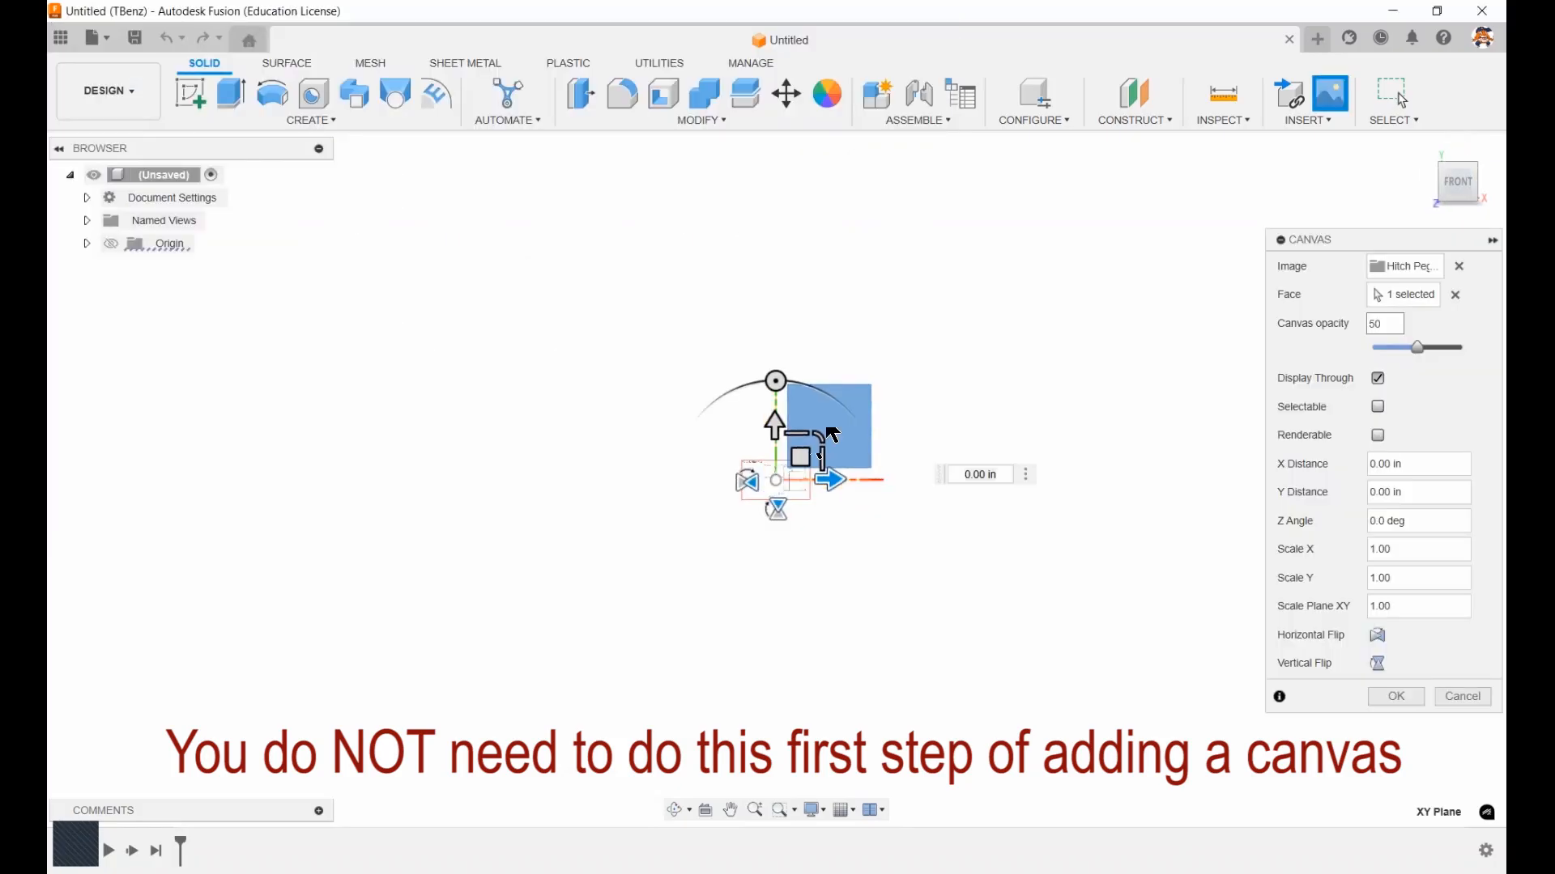
Scale the canvas uniformly to about 3.12 and offset it about -1.141 in in X and 0.789 in in Y.
left_click_drag(822, 434, 793, 457)
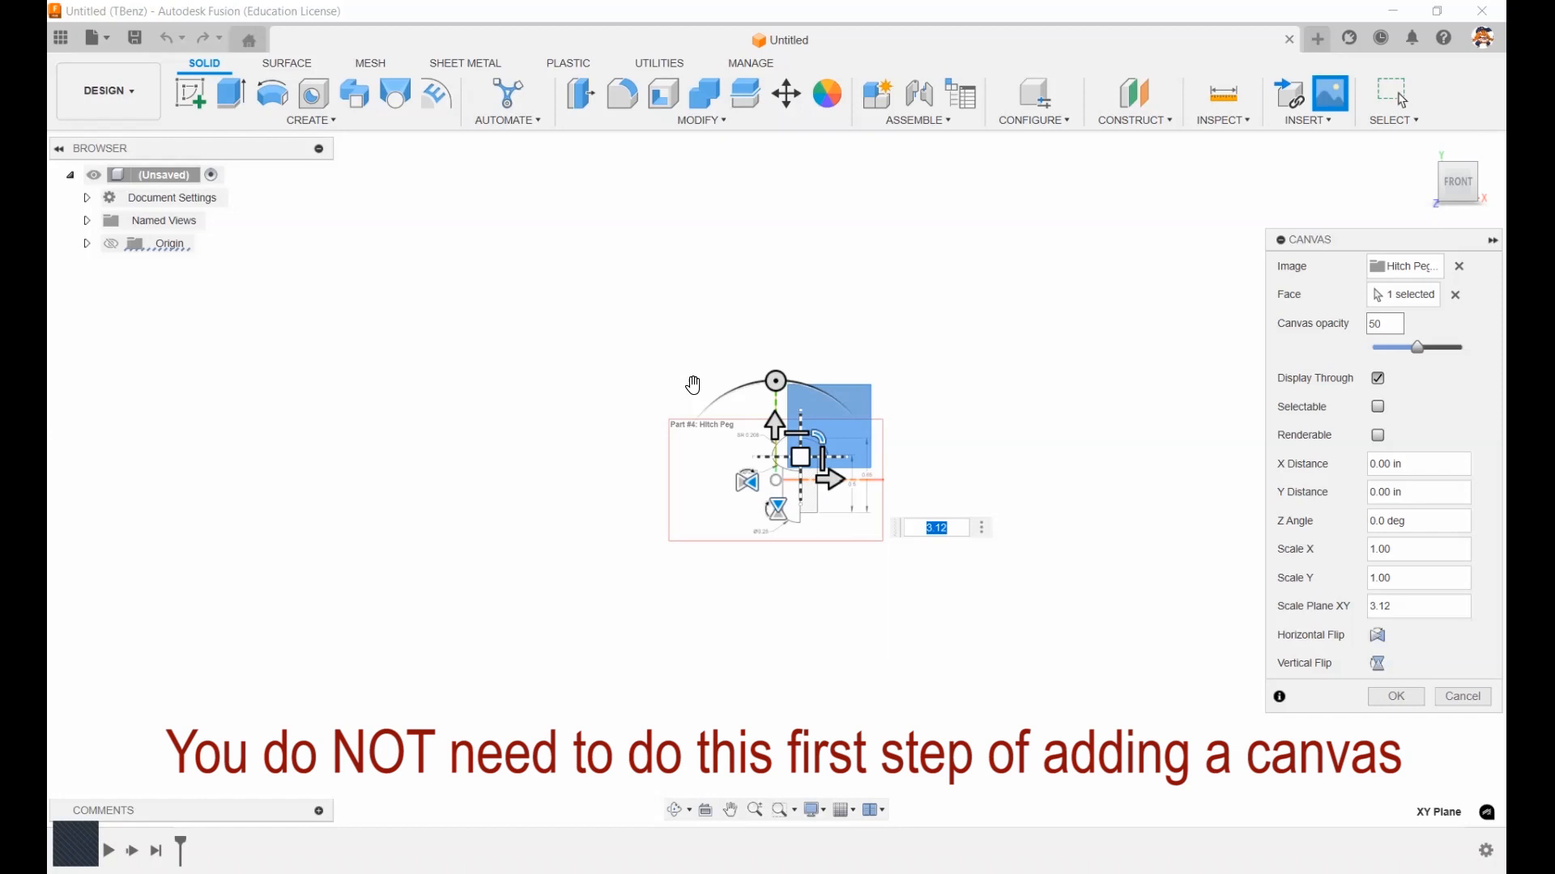
left_click_drag(693, 385, 627, 300)
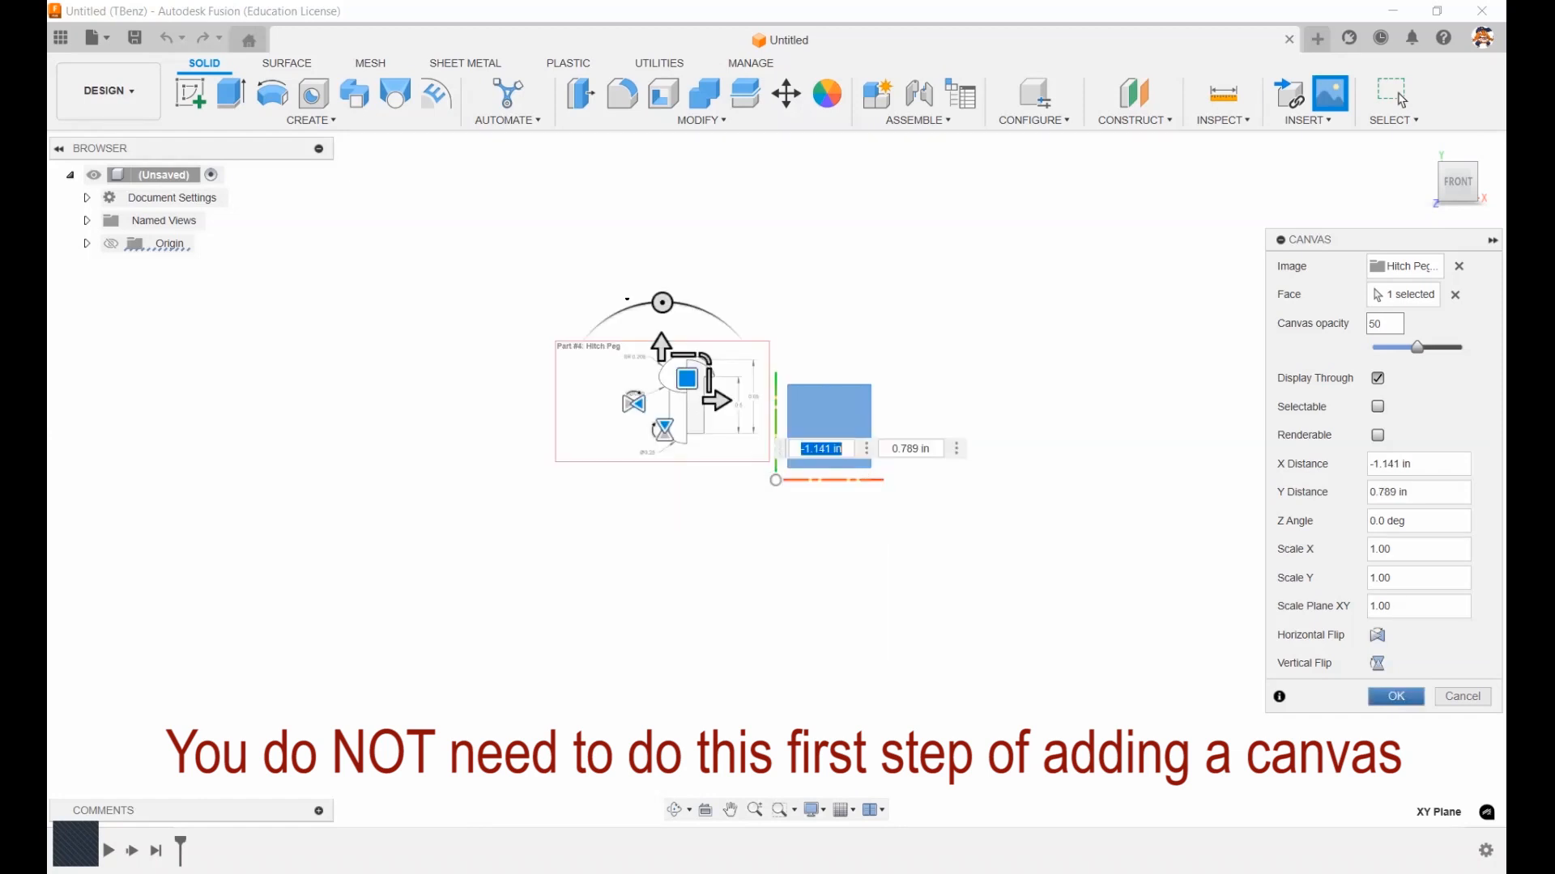
key("Return")
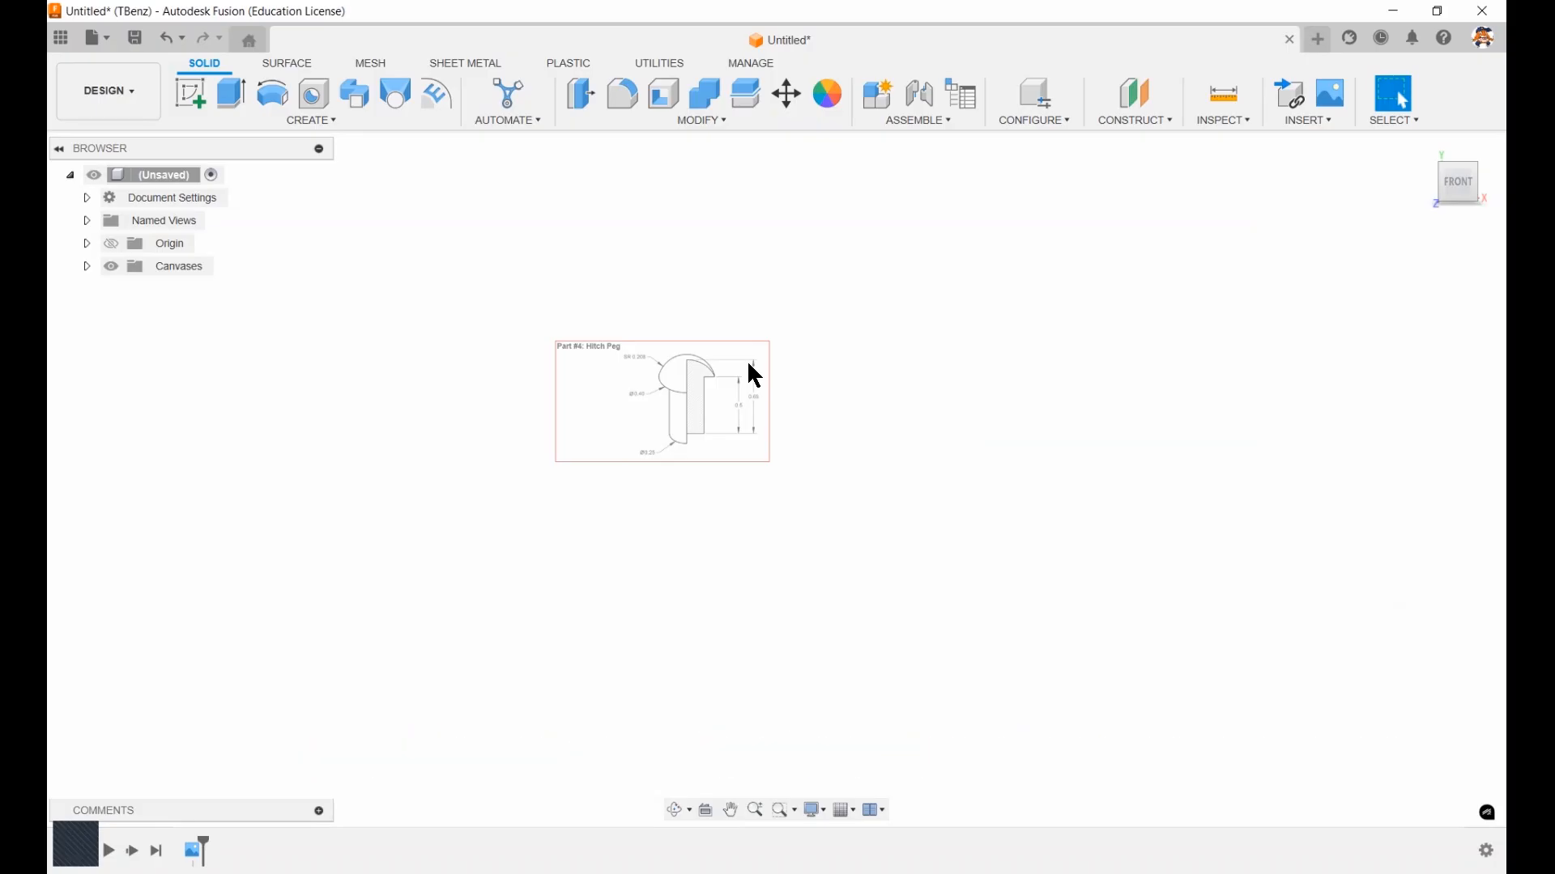
Start a sketch on the XY plane and draw a vertical line about 1.19 in long upward from the origin.
left_click(195, 95)
left_click(834, 426)
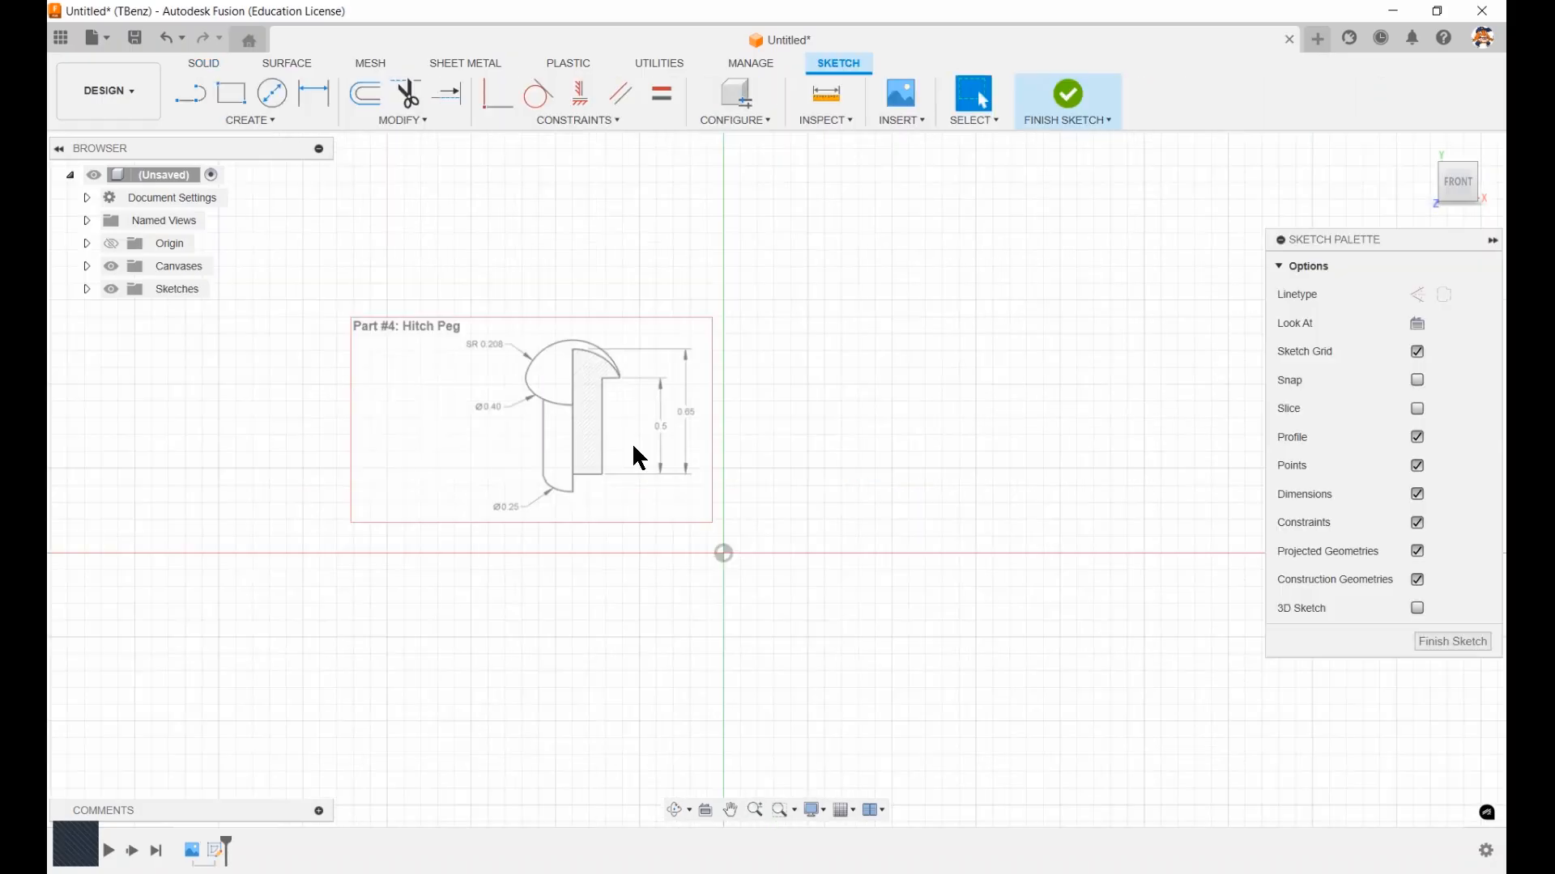
scroll(638, 490, "up", 1)
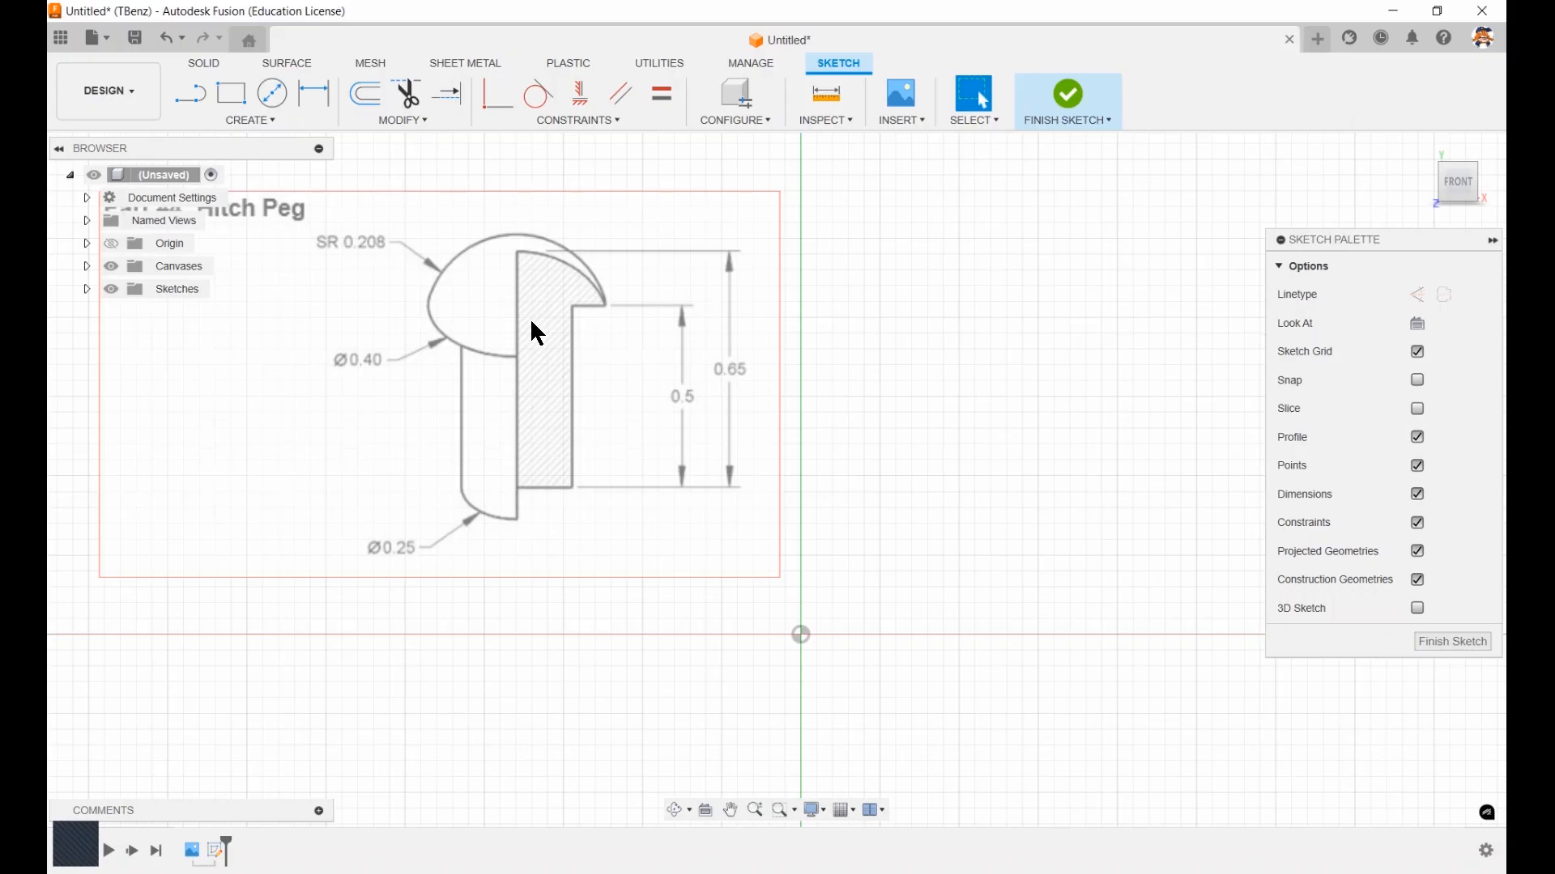
key("l")
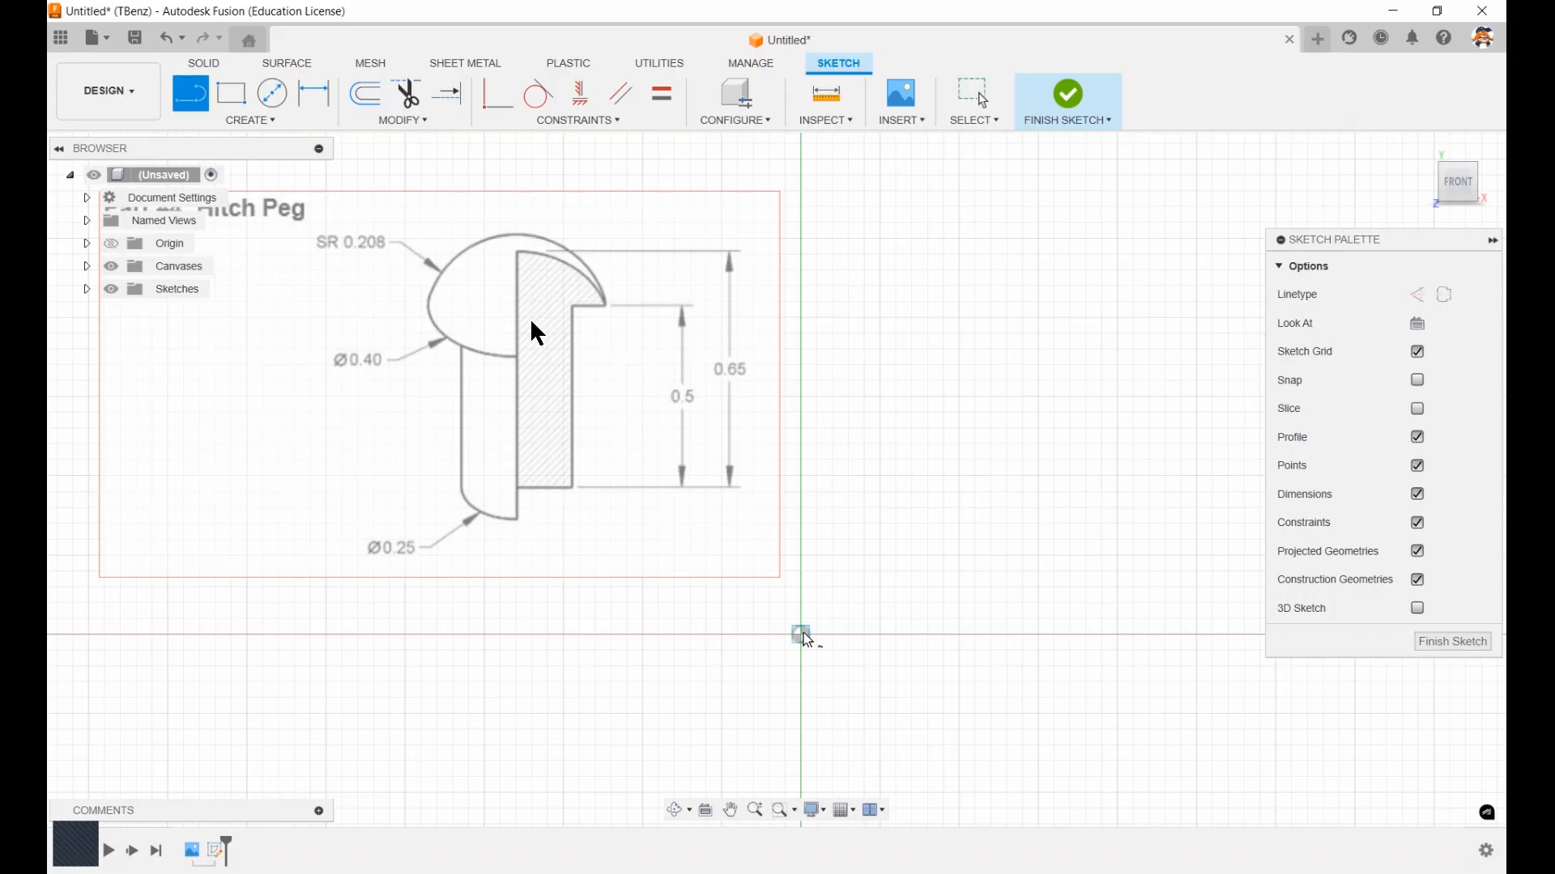
left_click(801, 257)
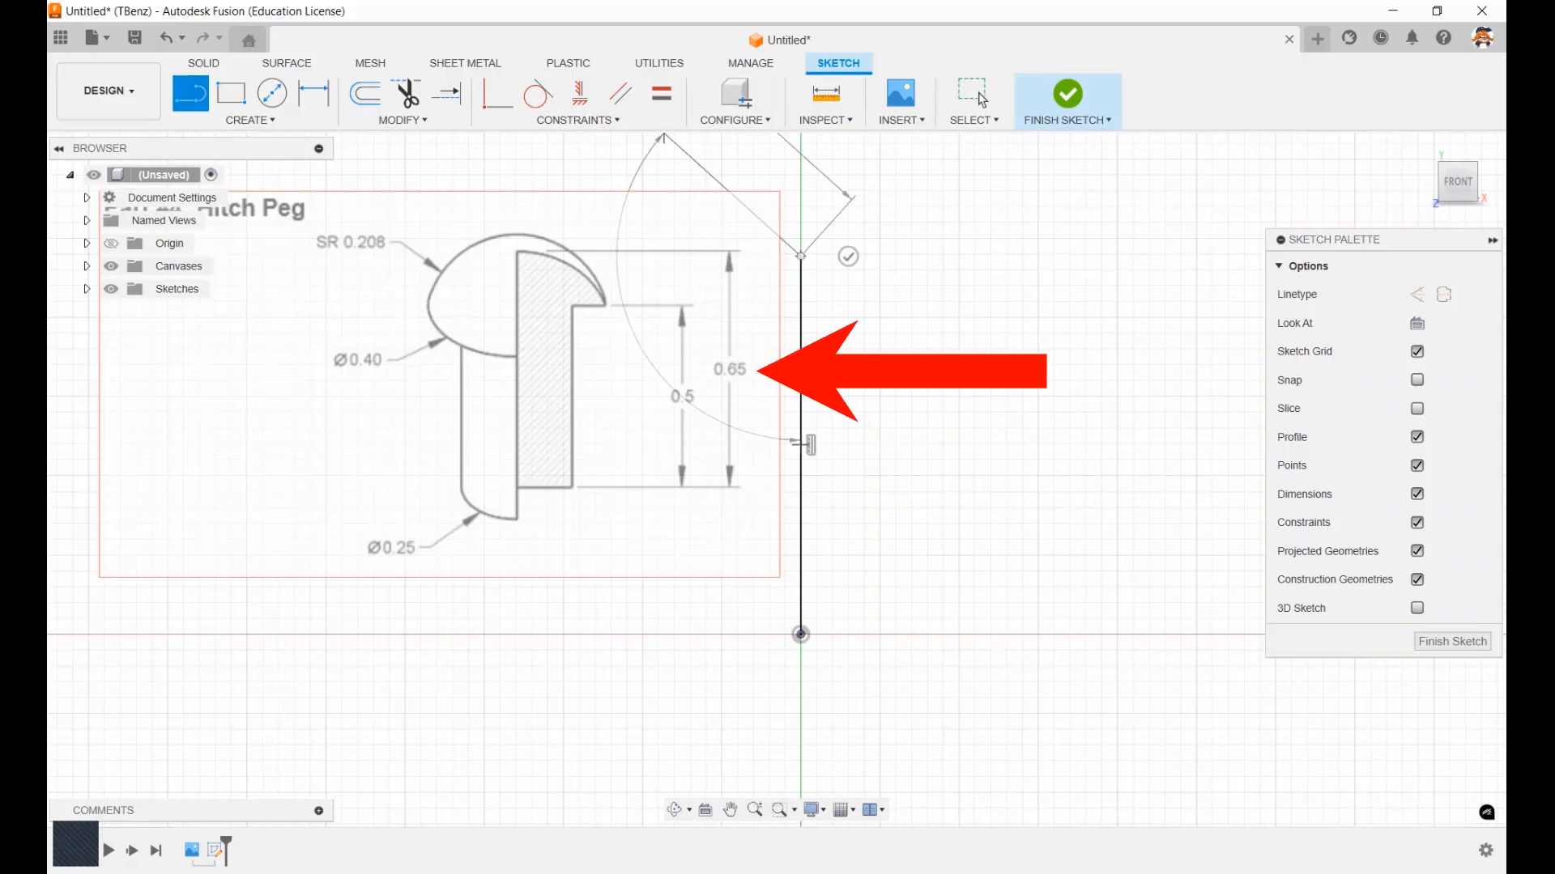
Dimension the vertical centre line's length to 0.65 in.
key("d")
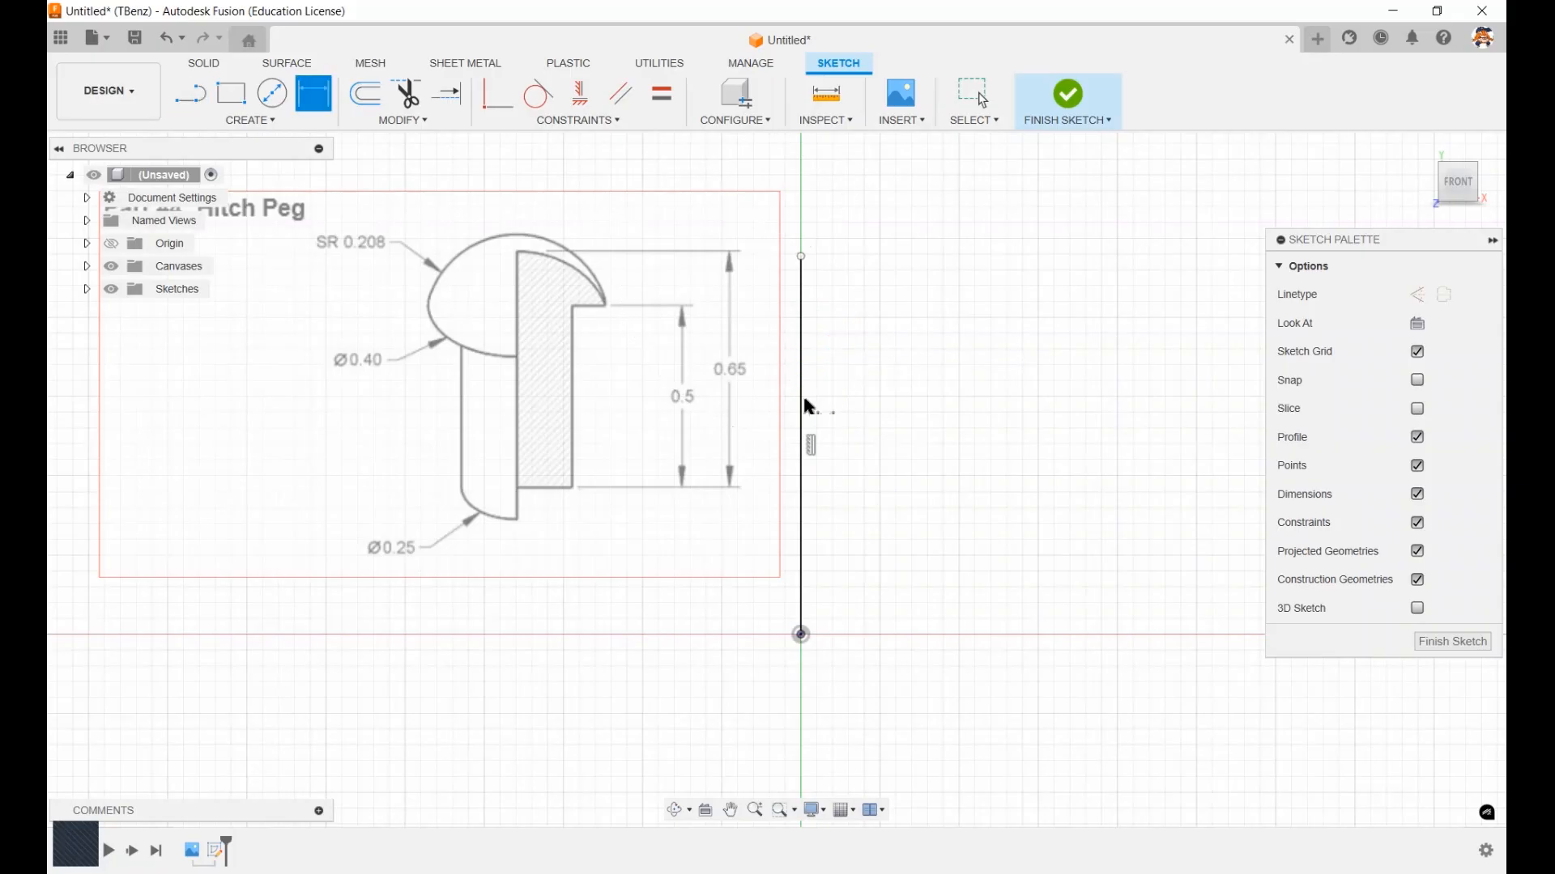
left_click(801, 421)
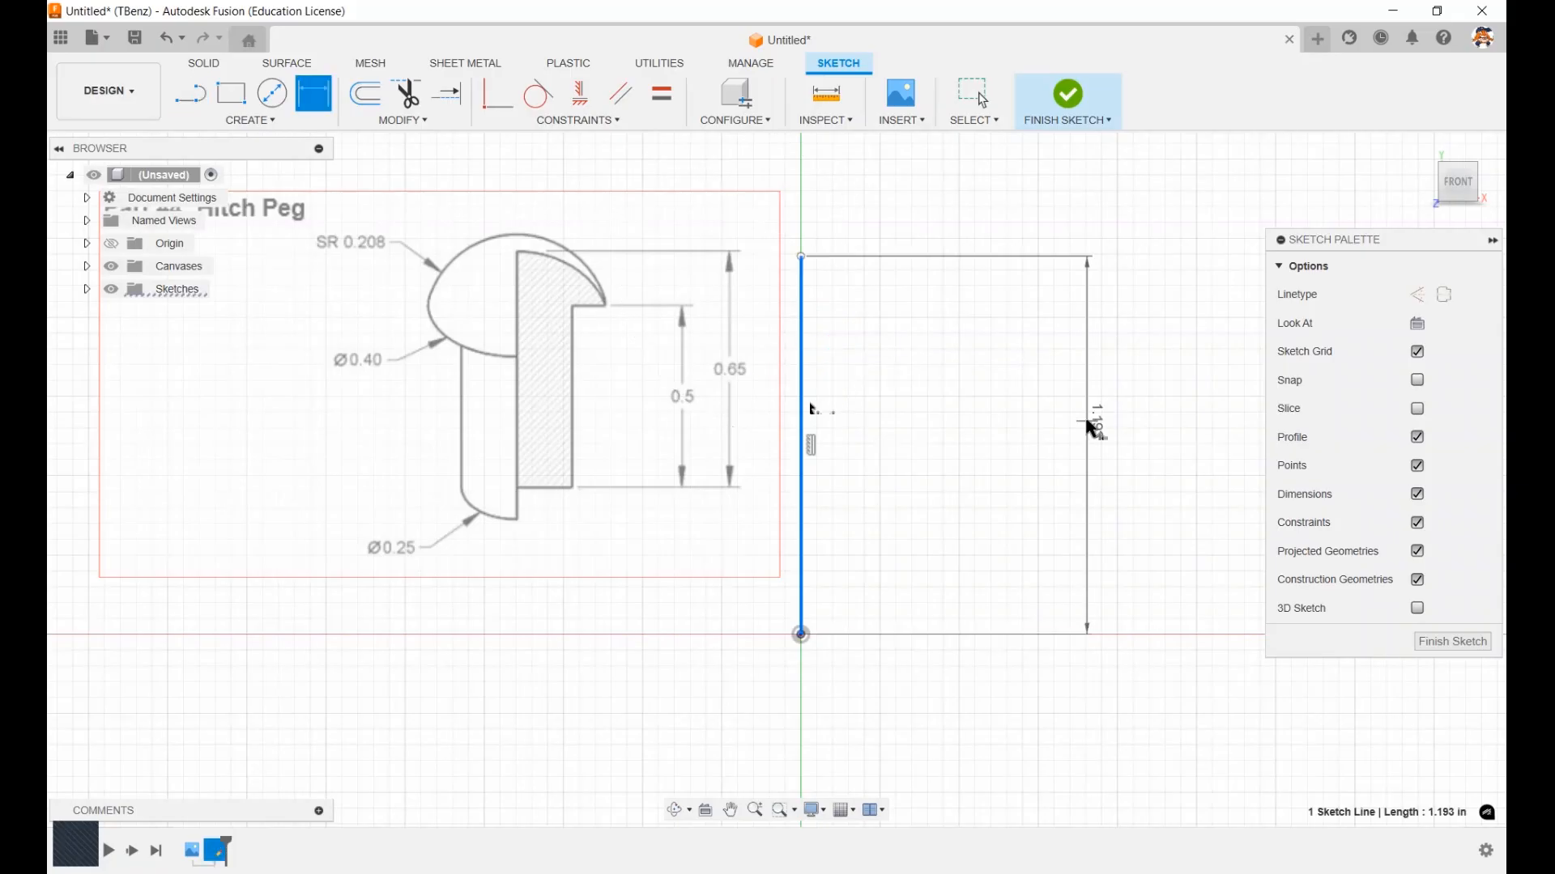
left_click(1094, 427)
type(".65")
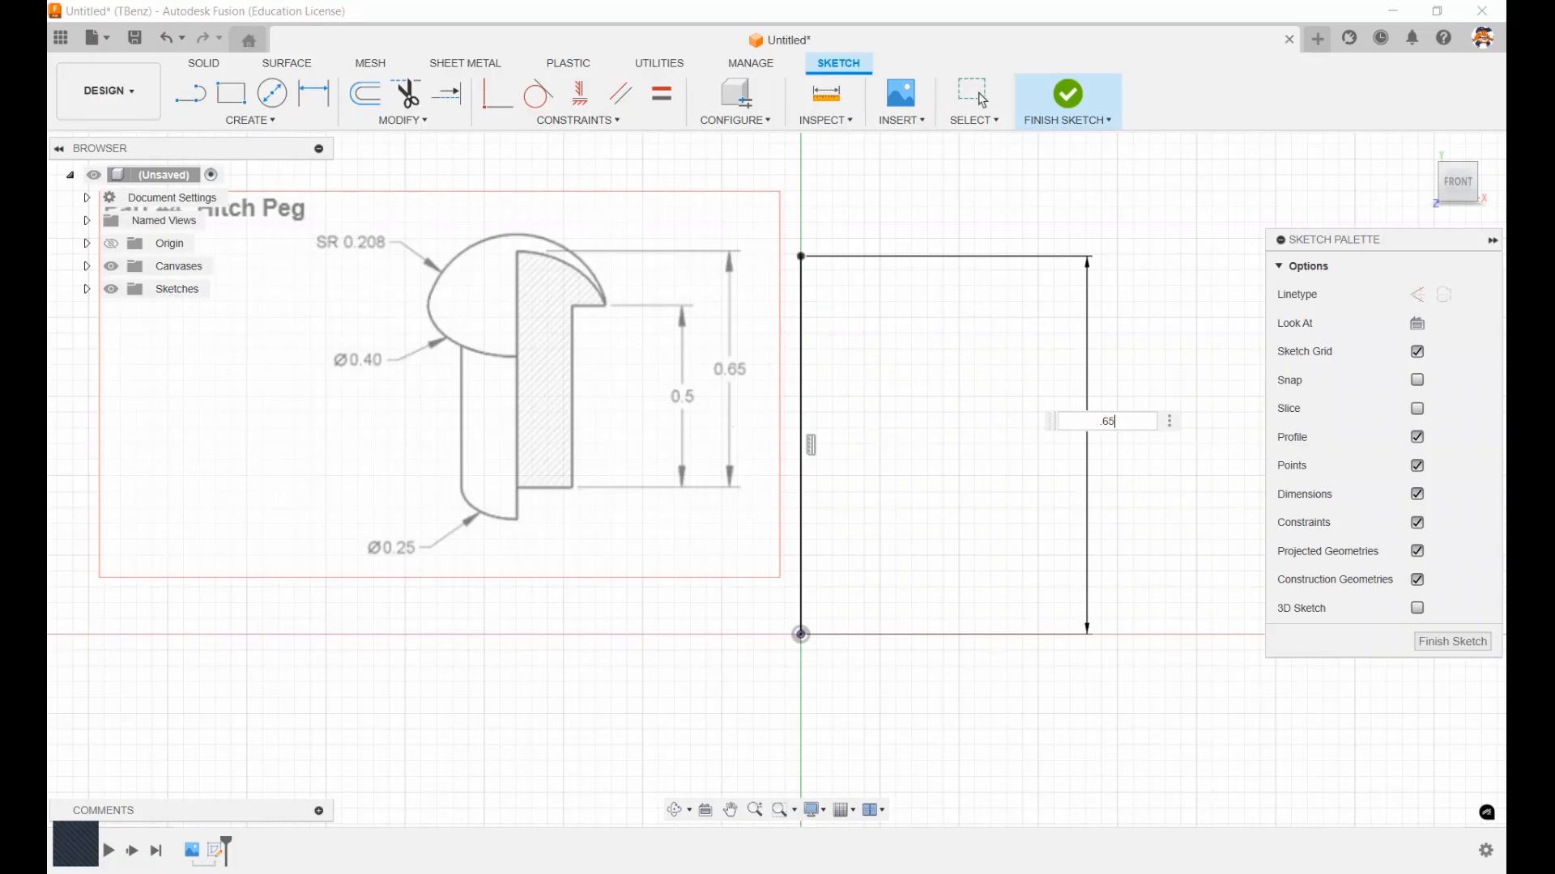
key("Return")
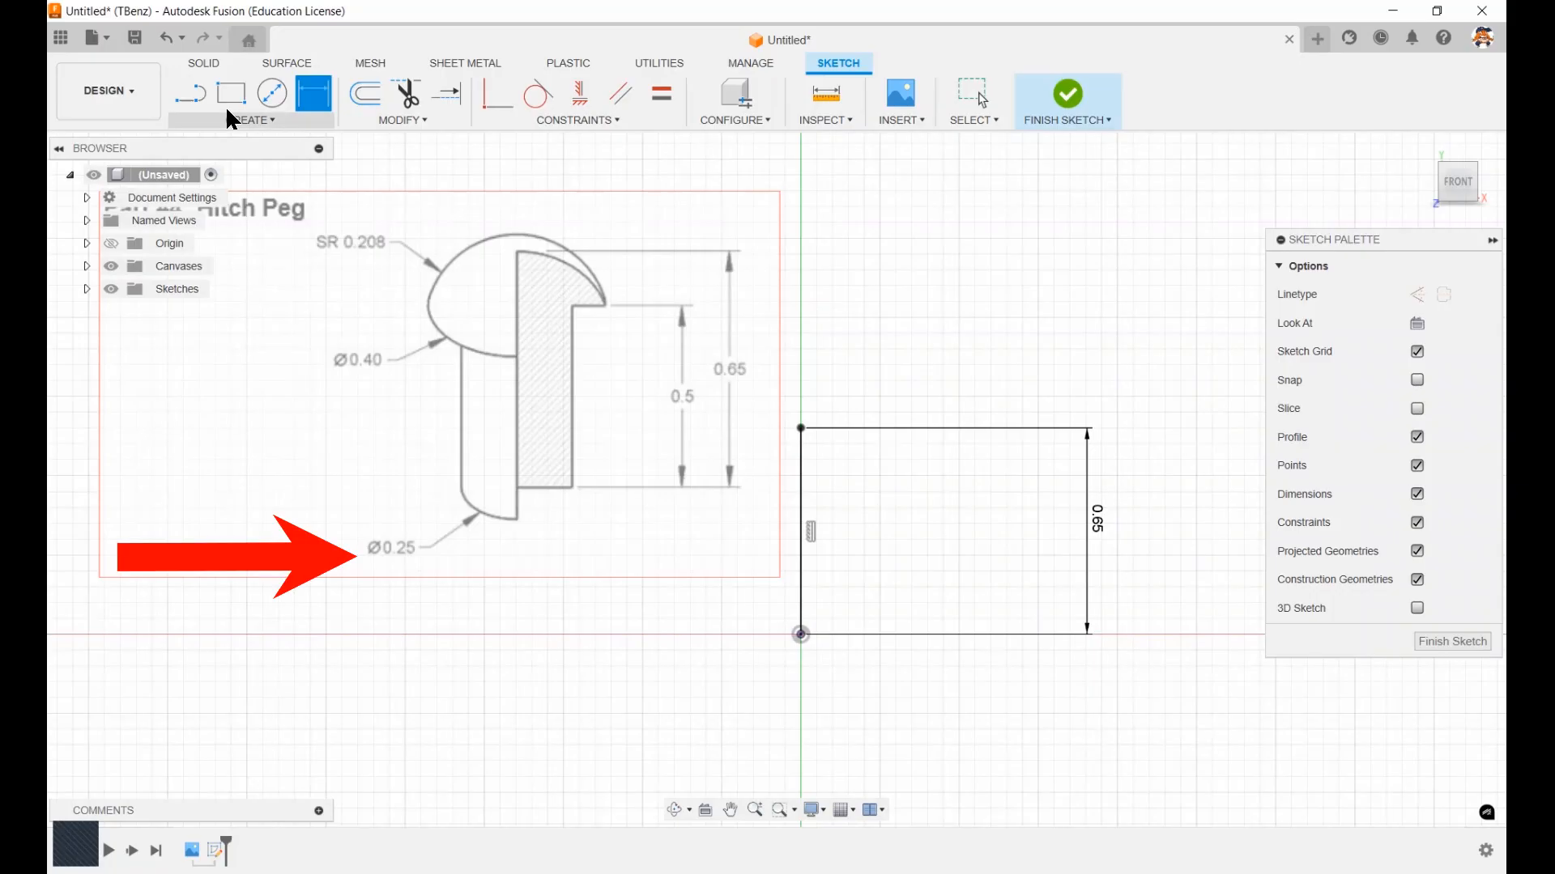
Draw a horizontal line from the origin toward positive X with a length of .25/2 in.
key("l")
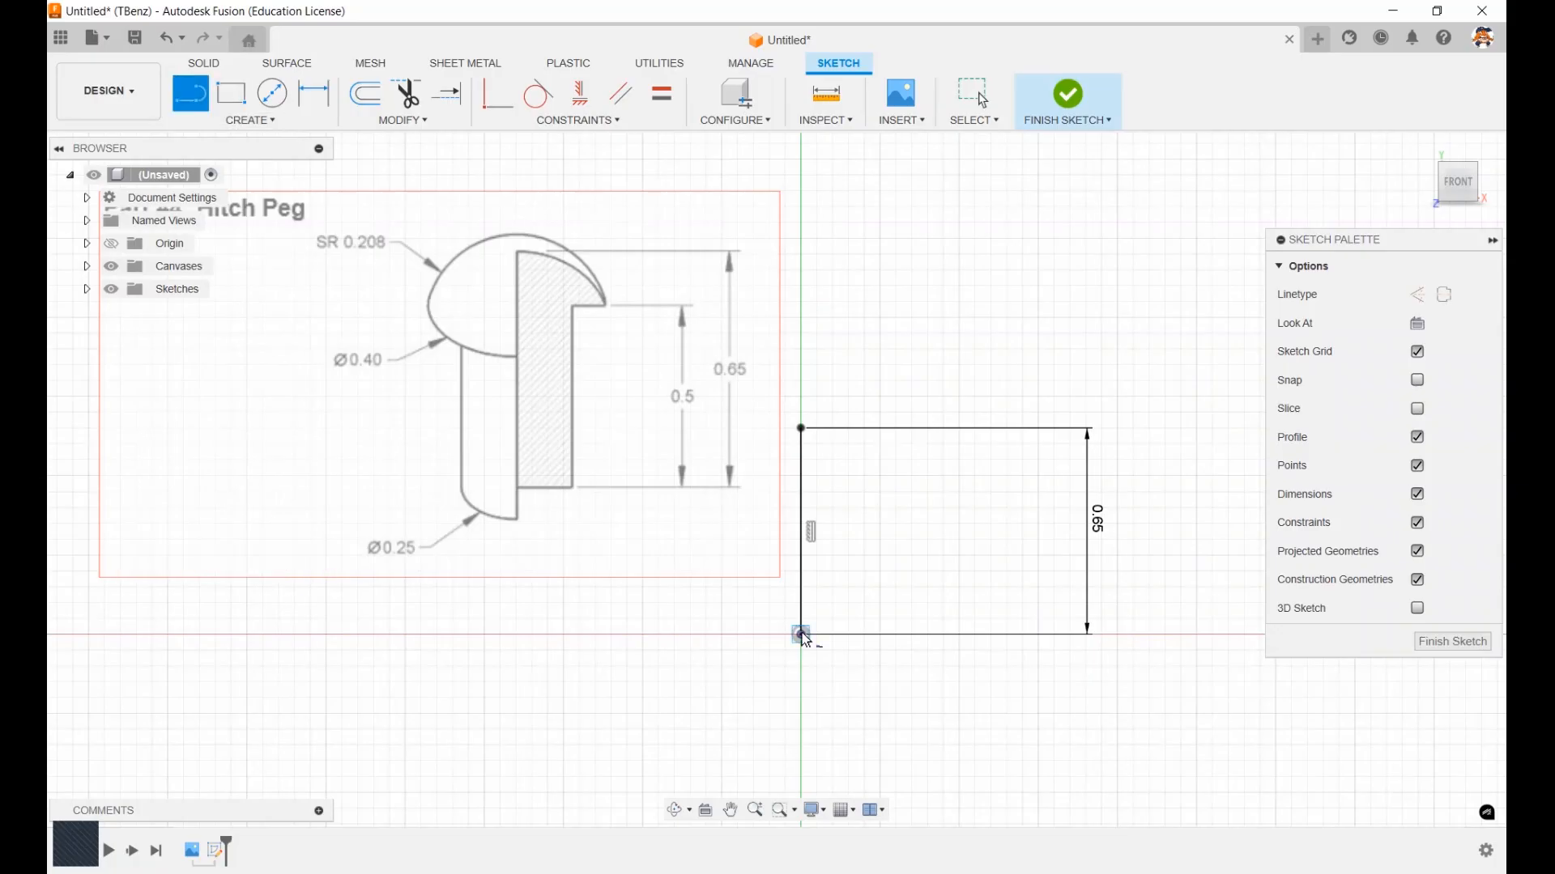
left_click(801, 635)
type(".25/")
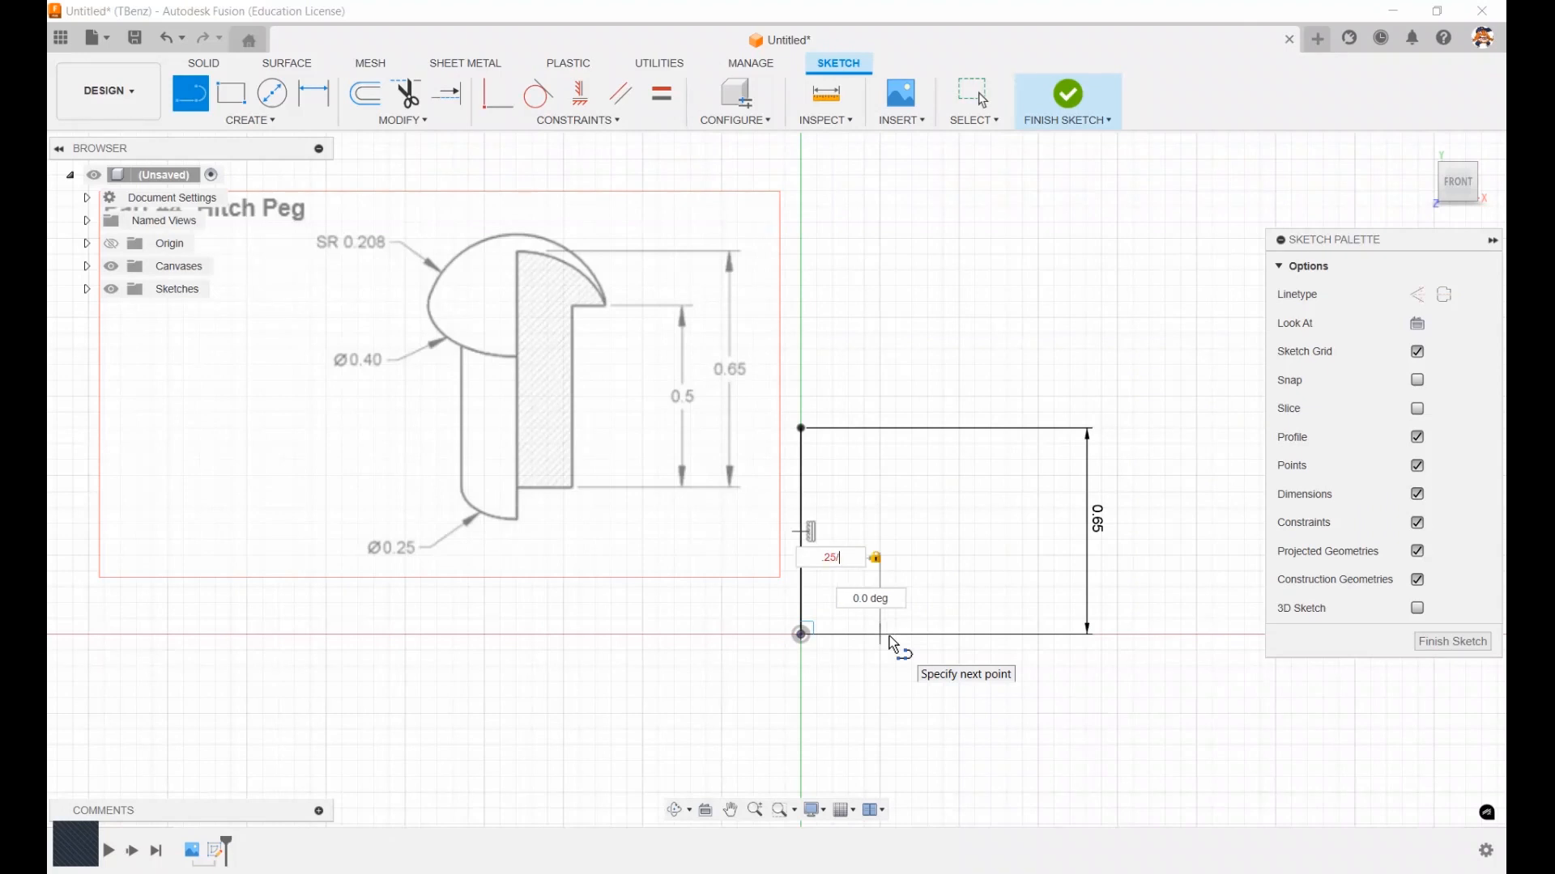
type("2")
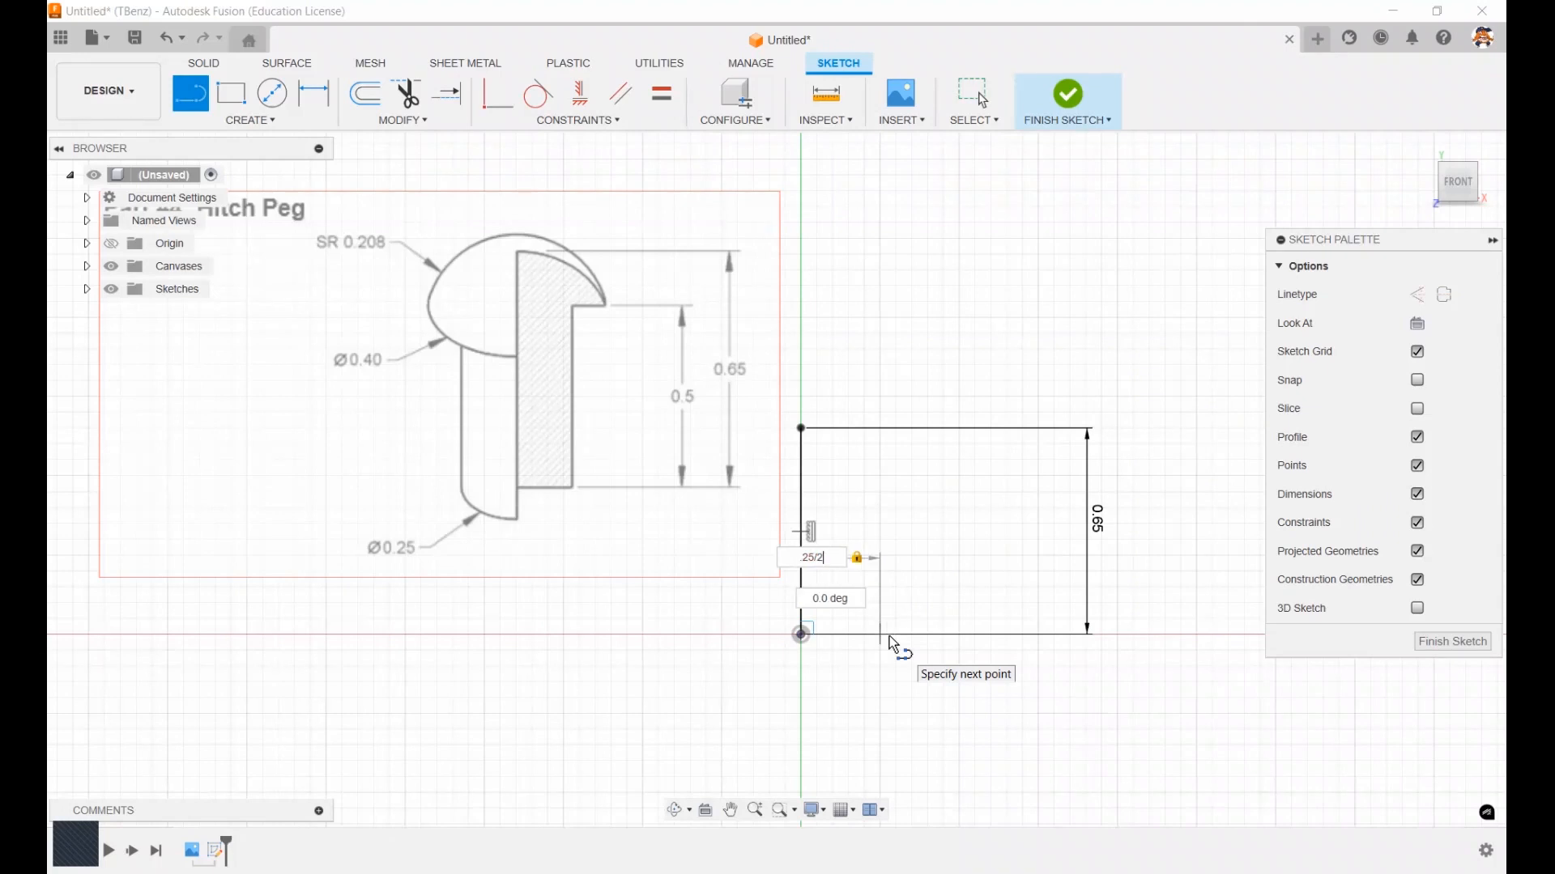
key("Return")
key("Escape")
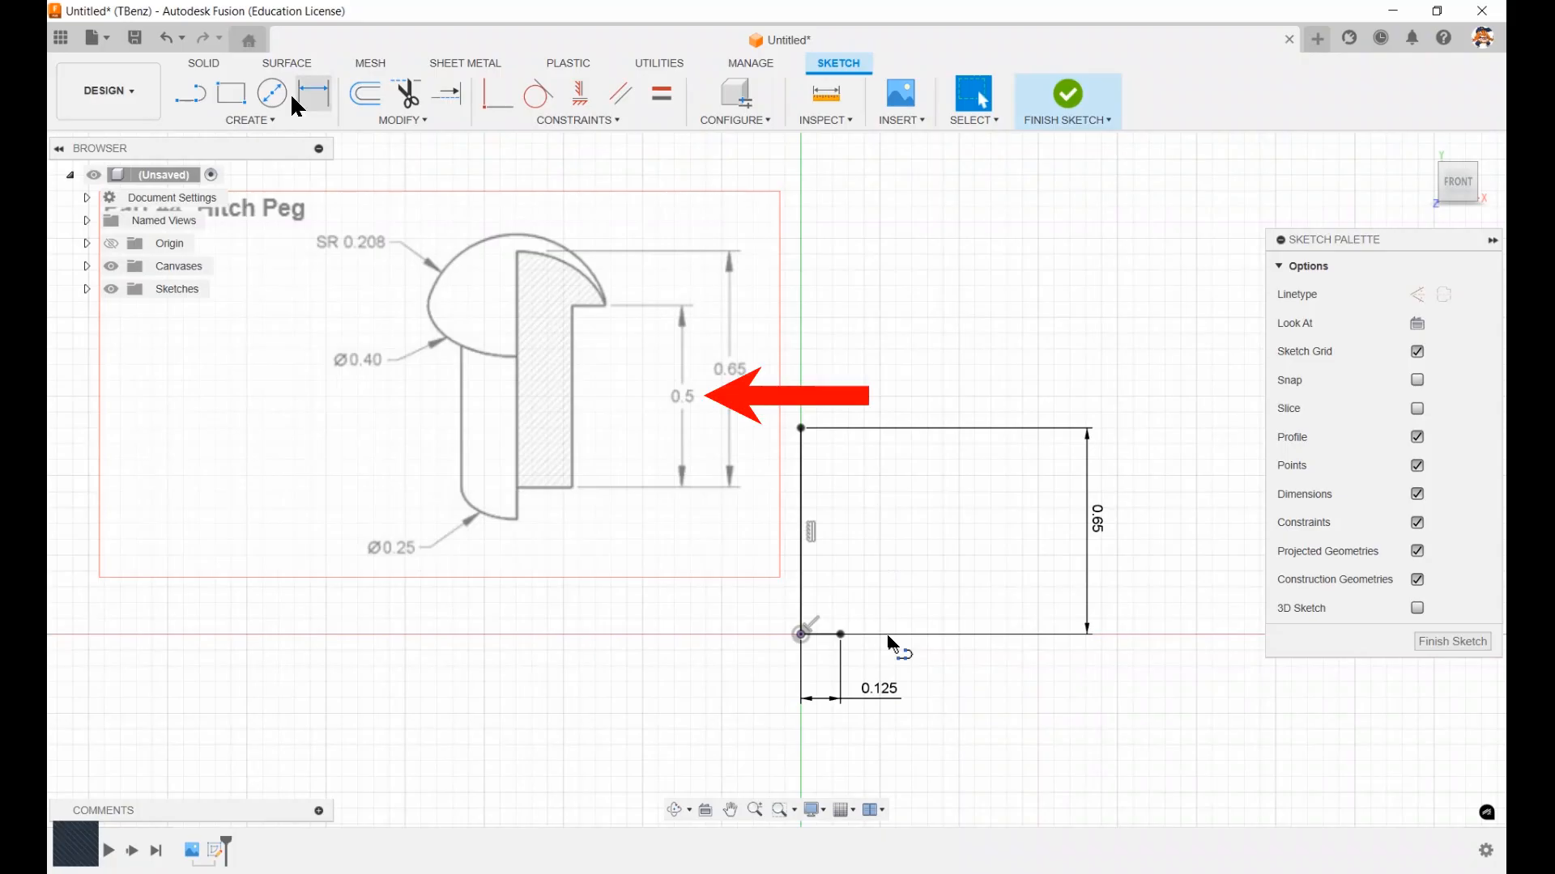
Draw a vertical line 0.5 in long upward from the outer end of the bottom line.
key("l")
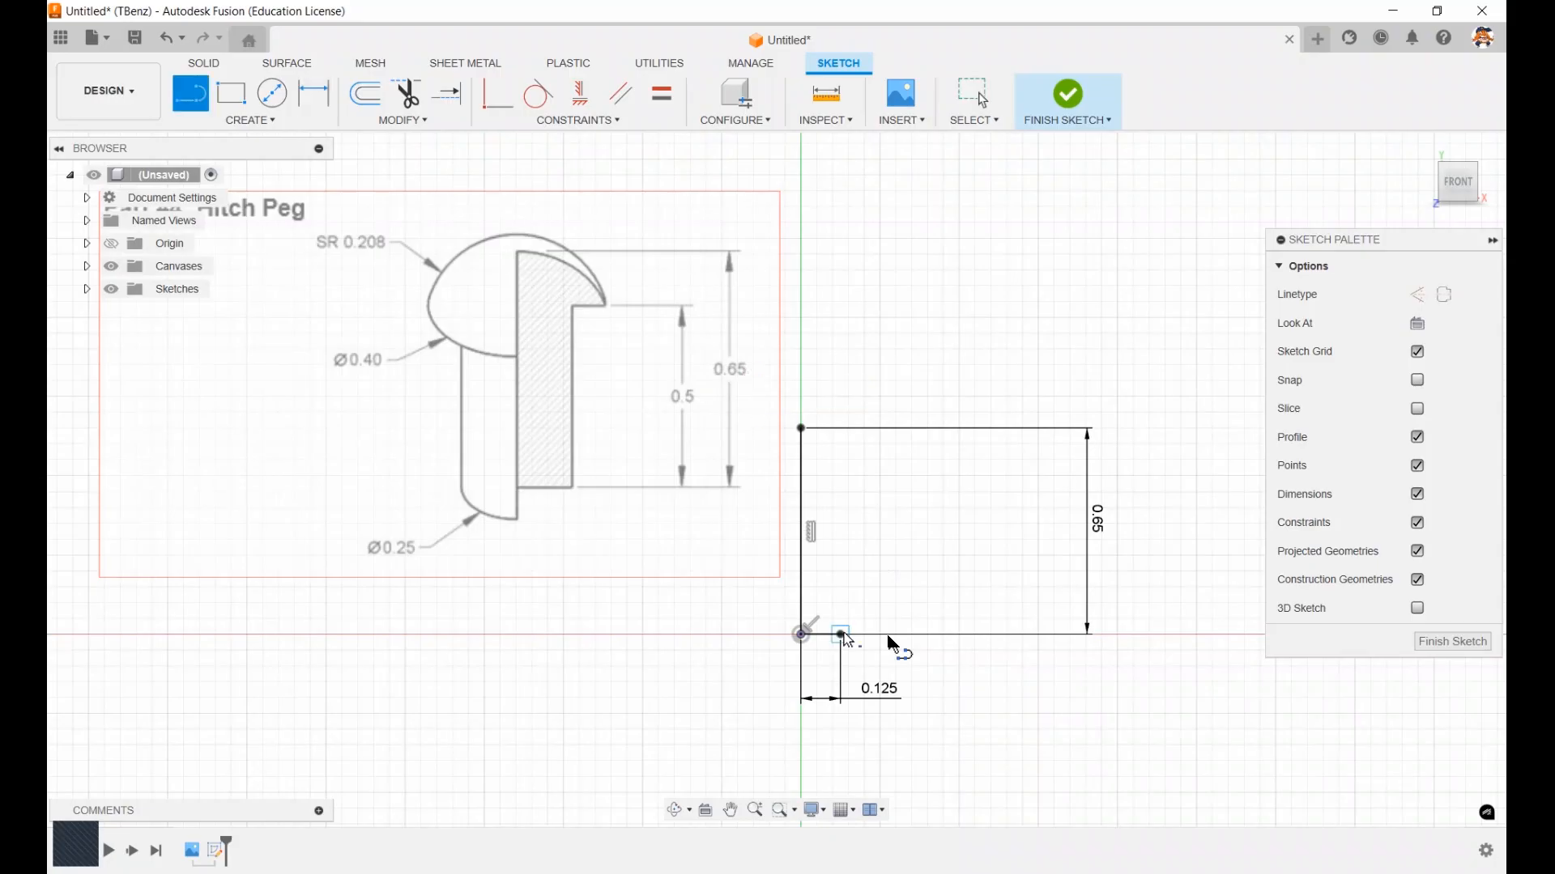
left_click(840, 634)
type(".5")
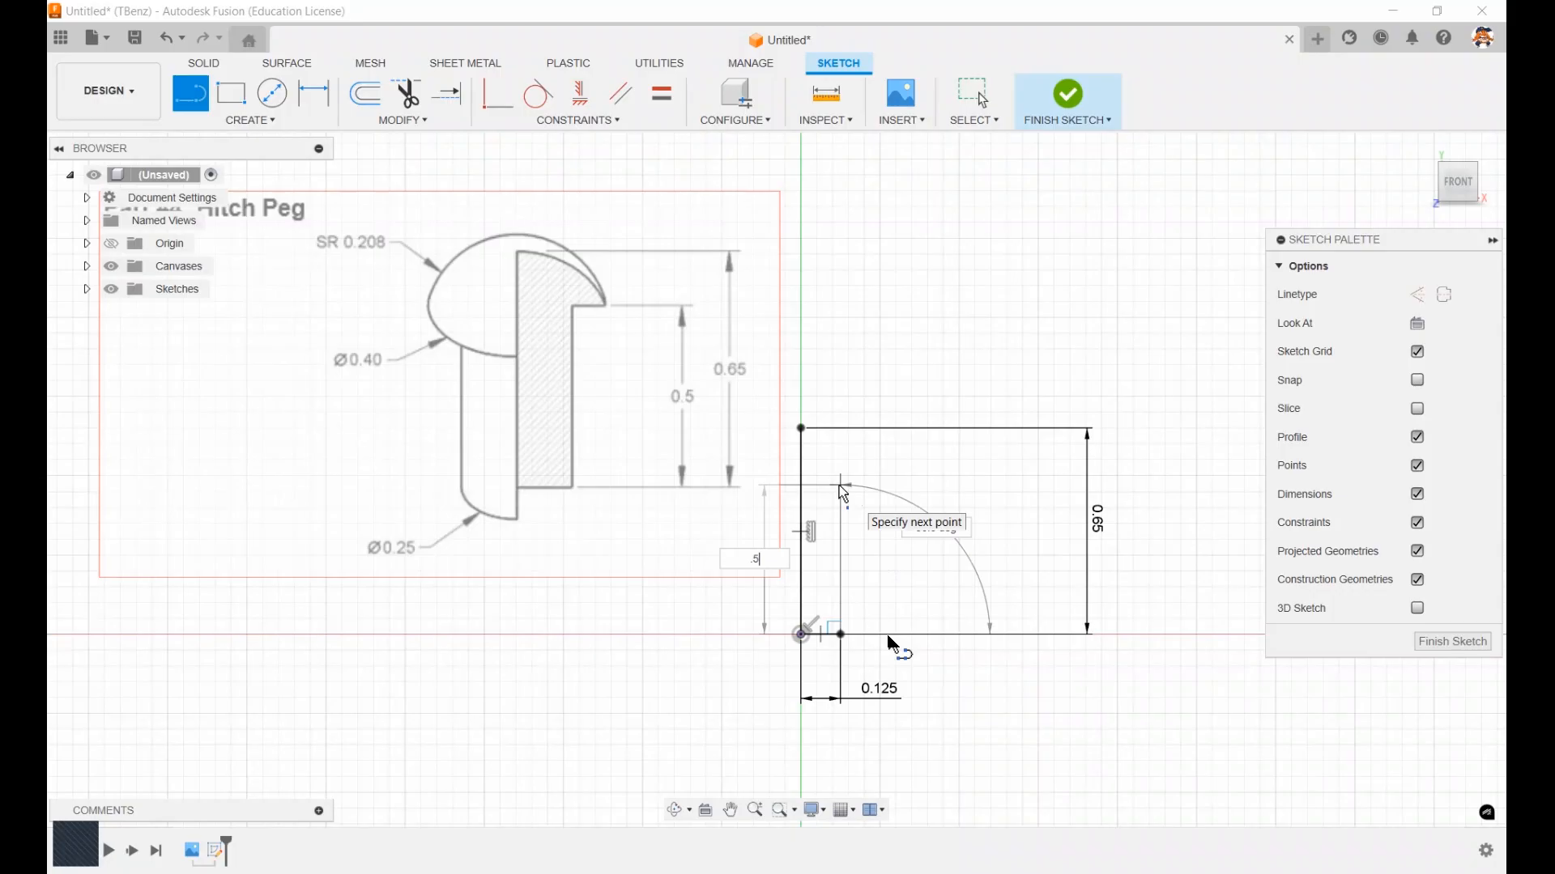
key("Return")
key("Escape")
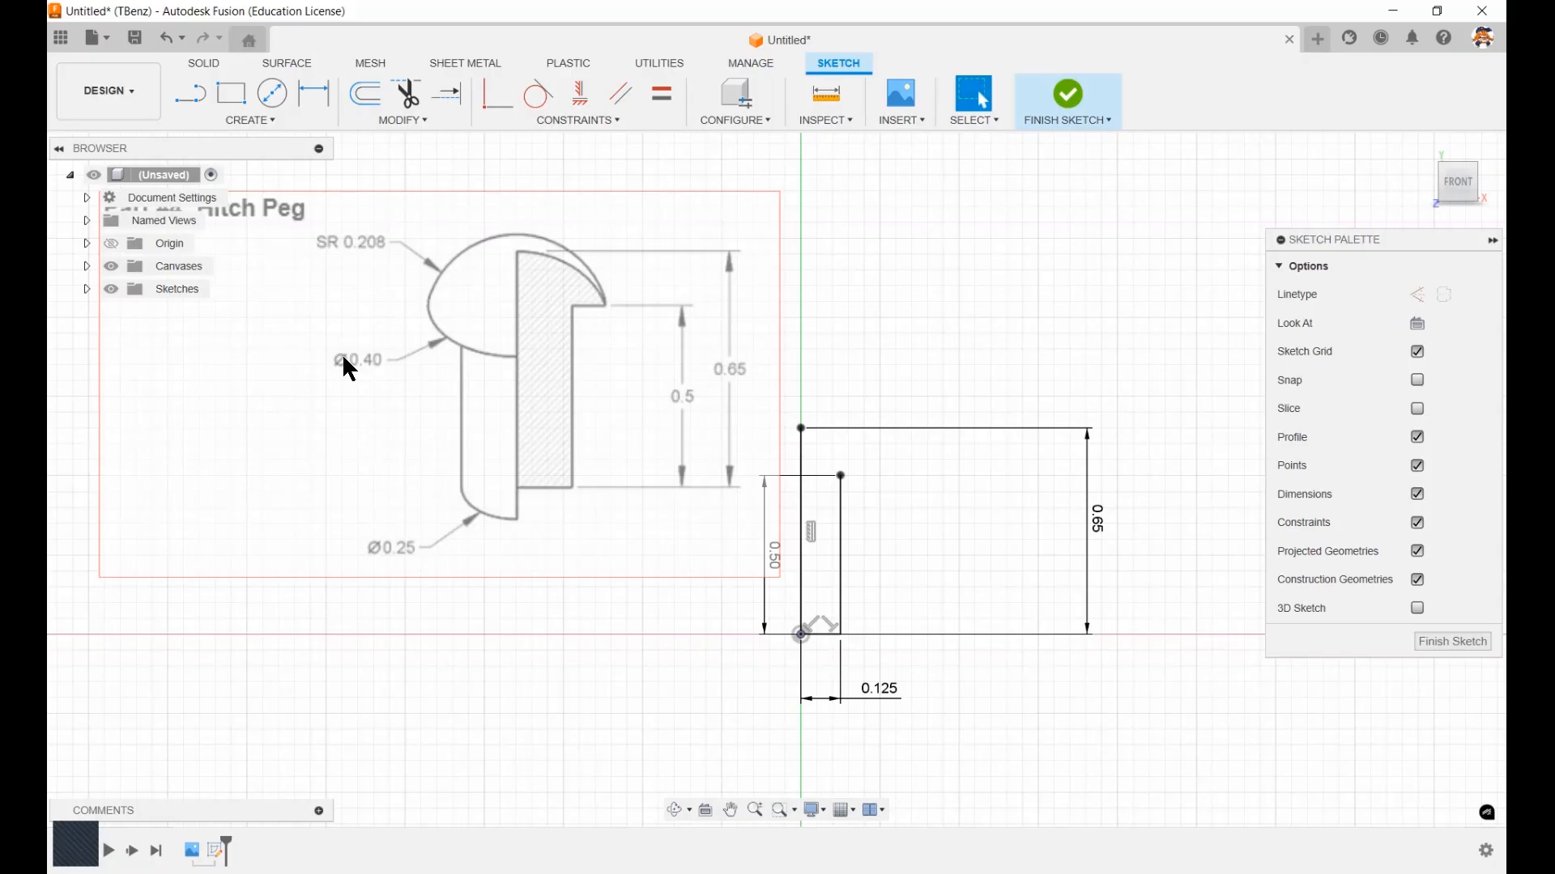
Draw a horizontal shoulder line outward from the shaft line's upper end and dimension its outer endpoint .4/2 in from the centre line.
key("l")
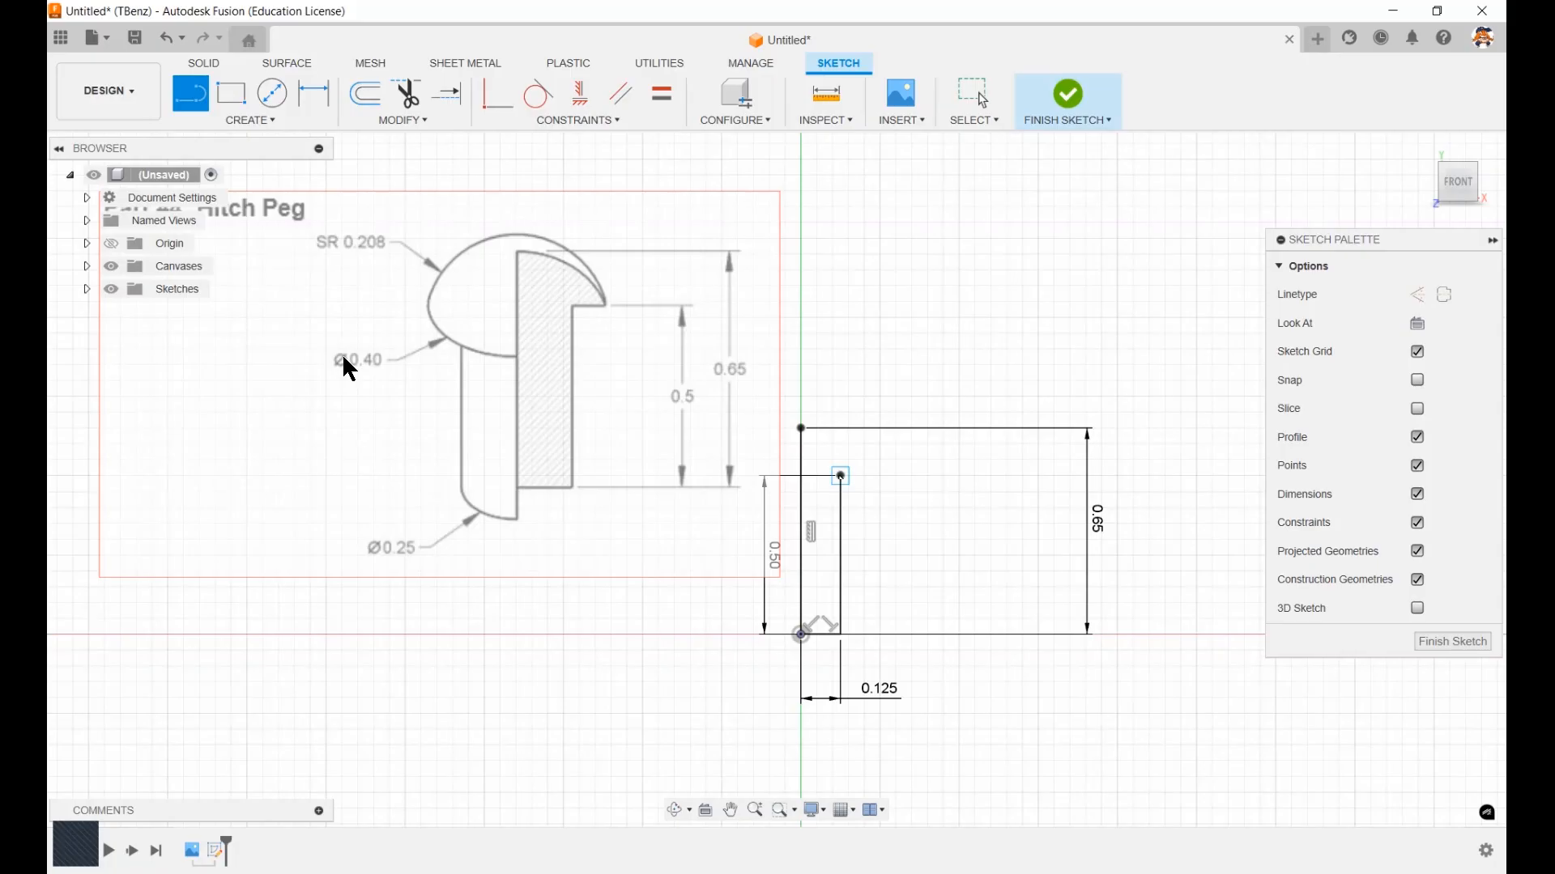
key("d")
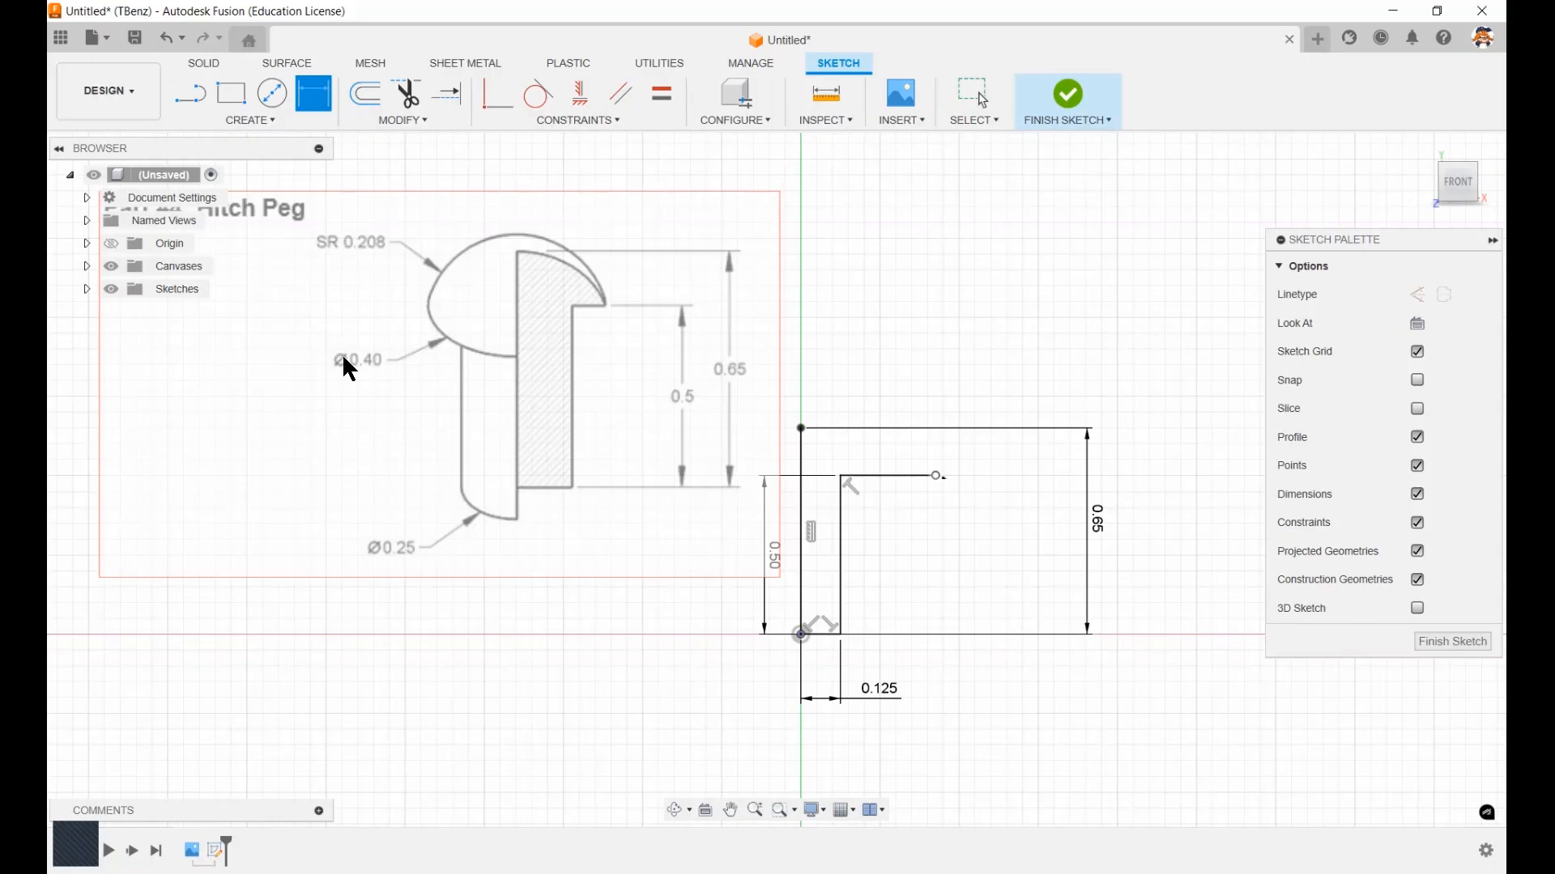
left_click(935, 475)
left_click(801, 531)
left_click(905, 532)
type(".4/2")
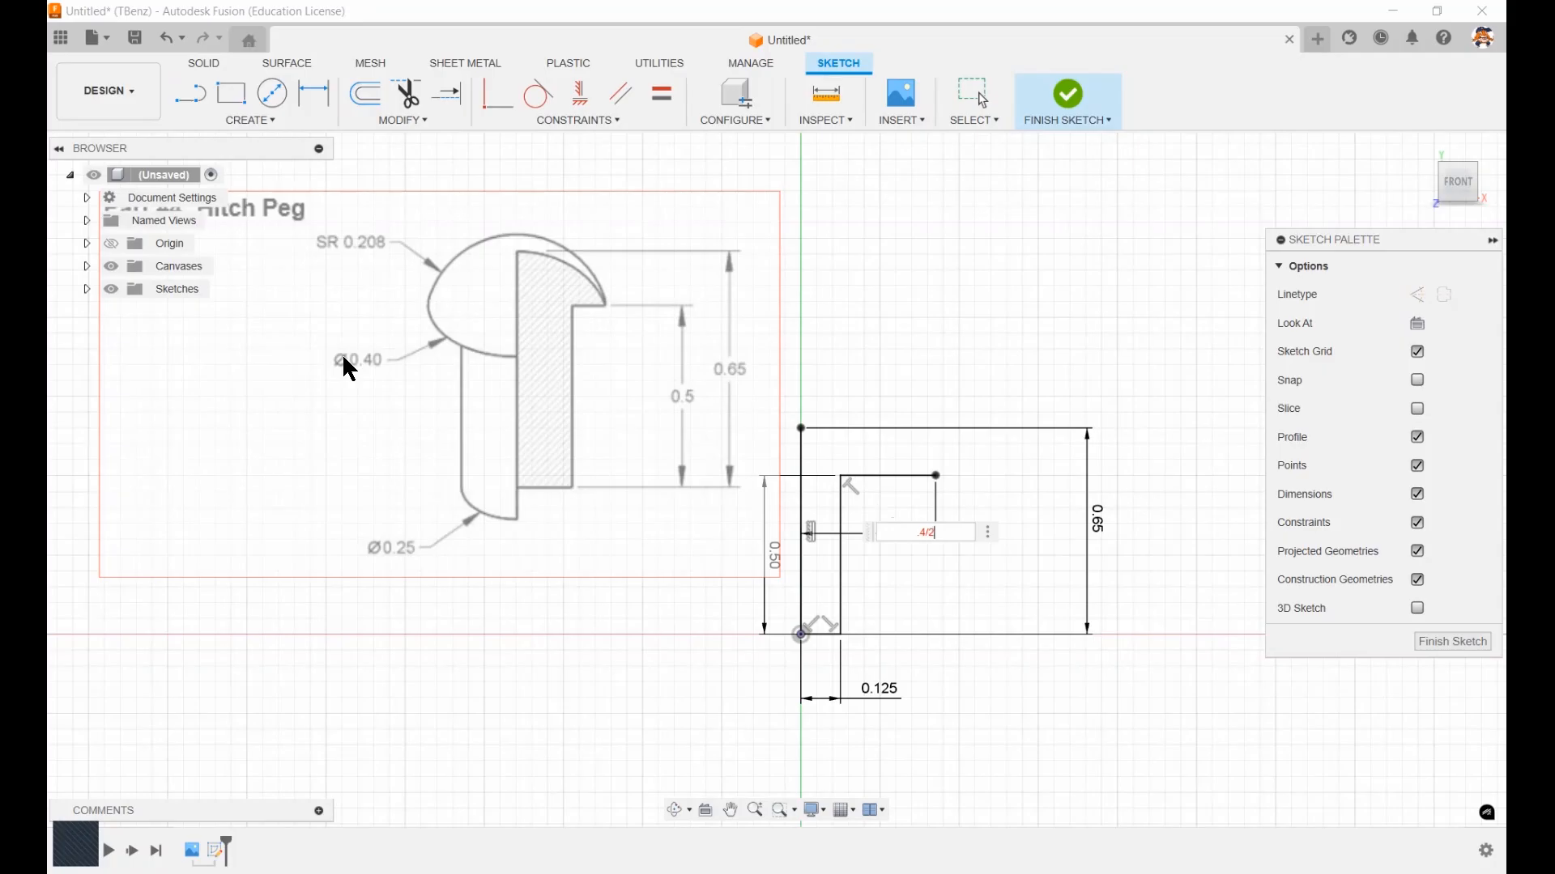
key("Return")
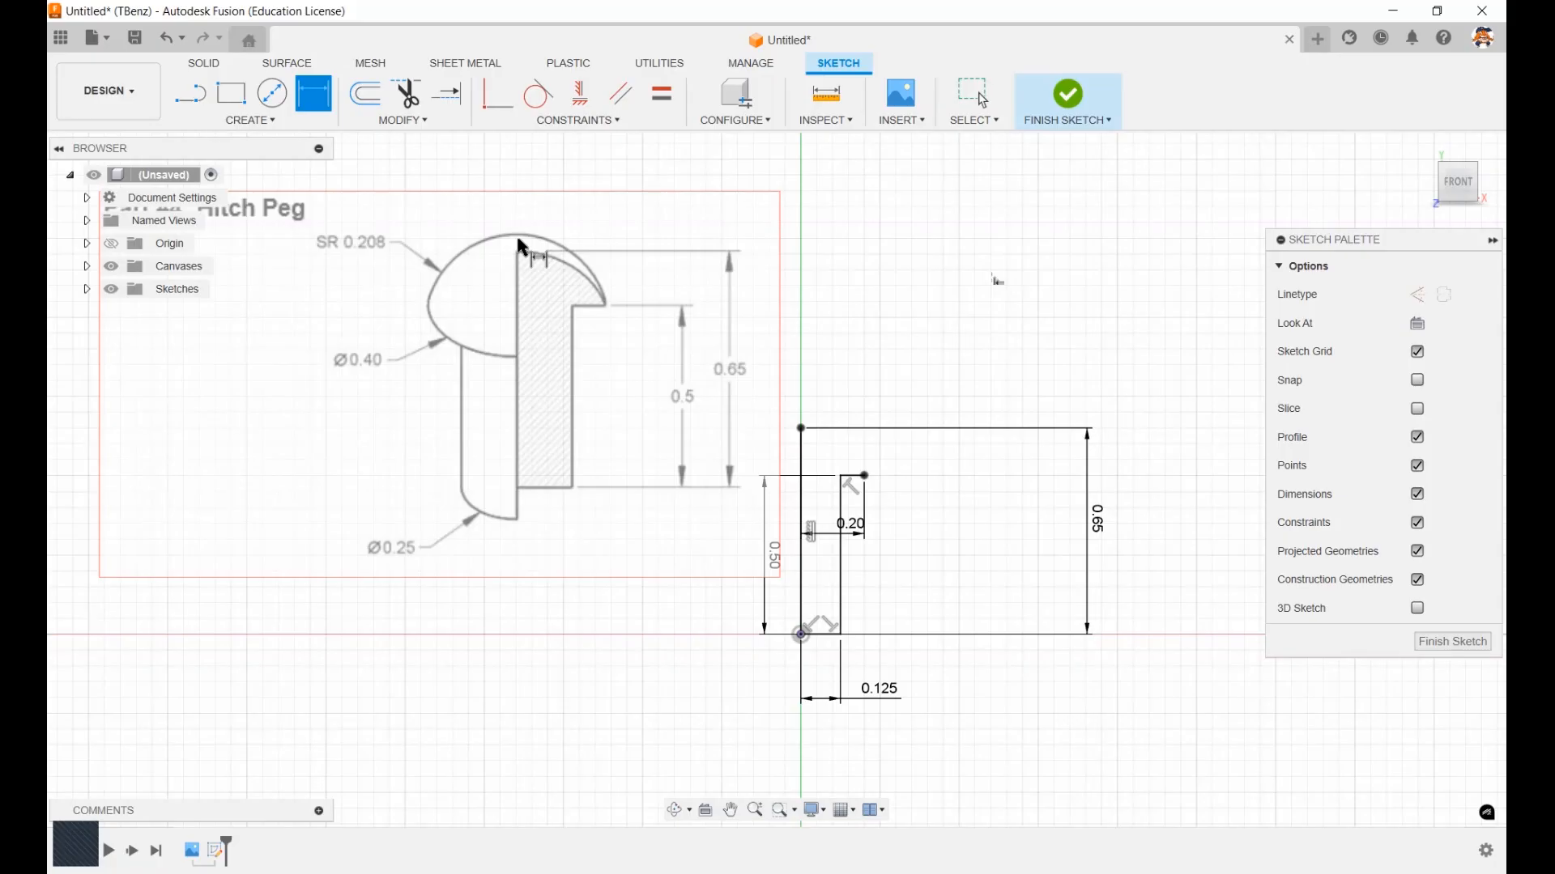
Draw a short horizontal guide line from the centre line's upper end, extending away from the profile.
key("l")
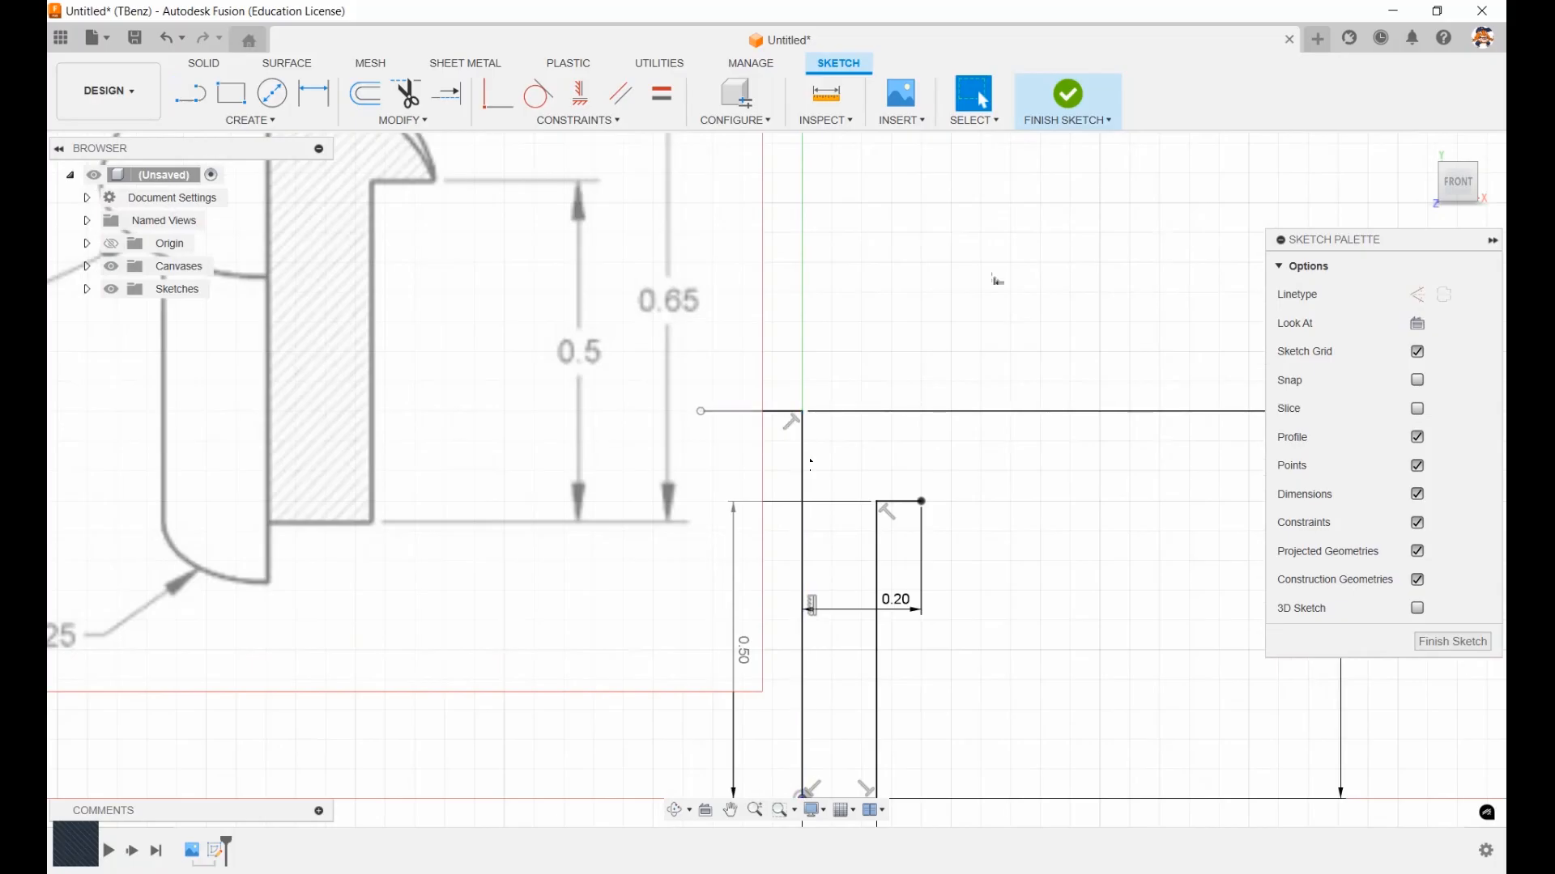
scroll(905, 375, "down", 1)
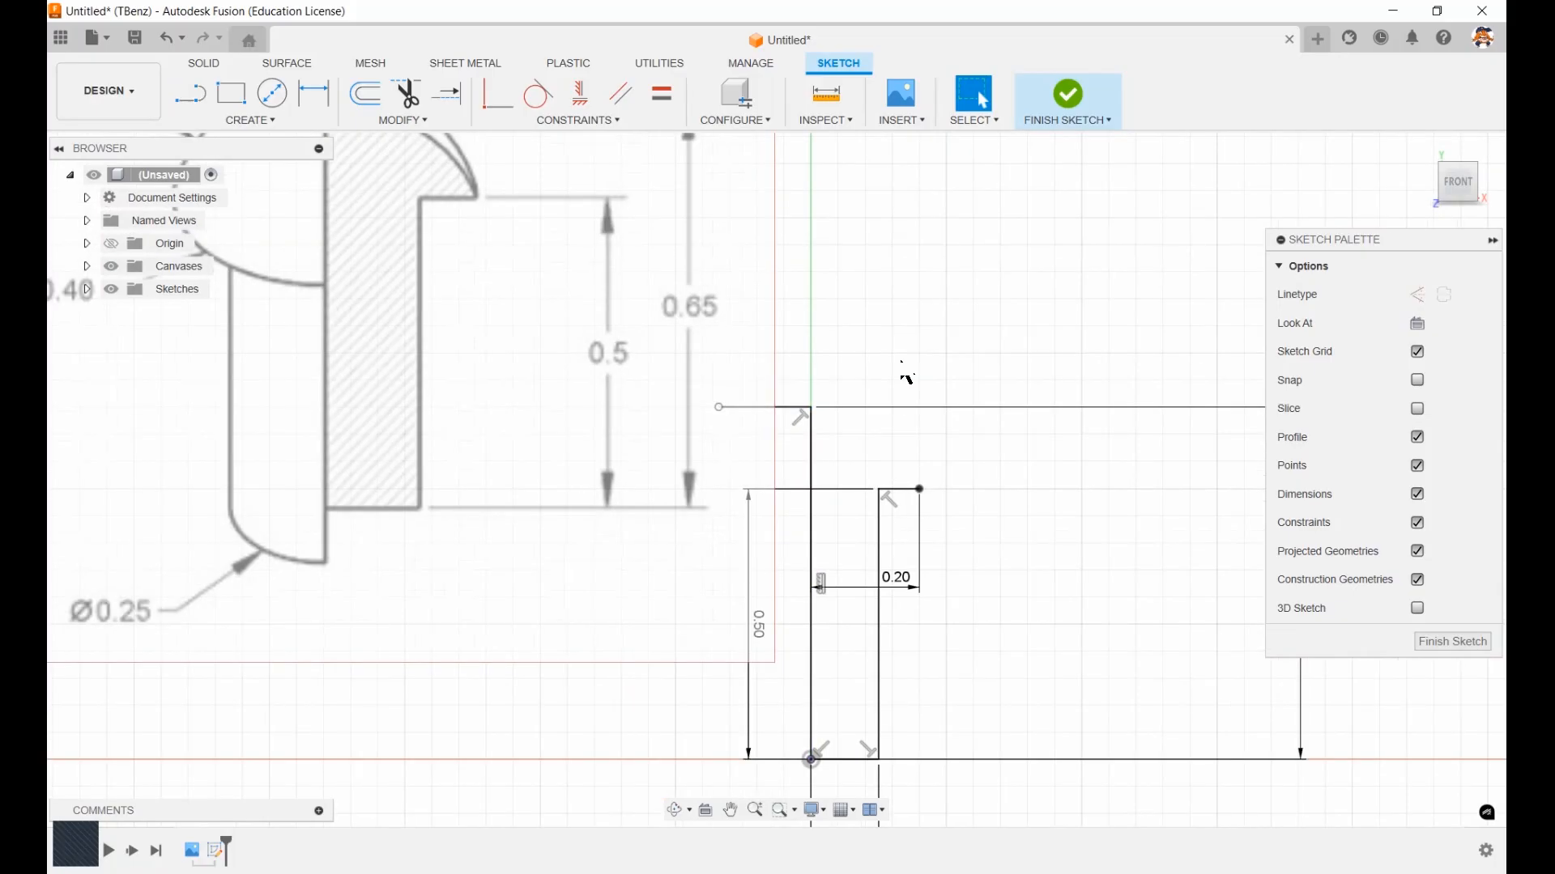
scroll(905, 375, "down", 2)
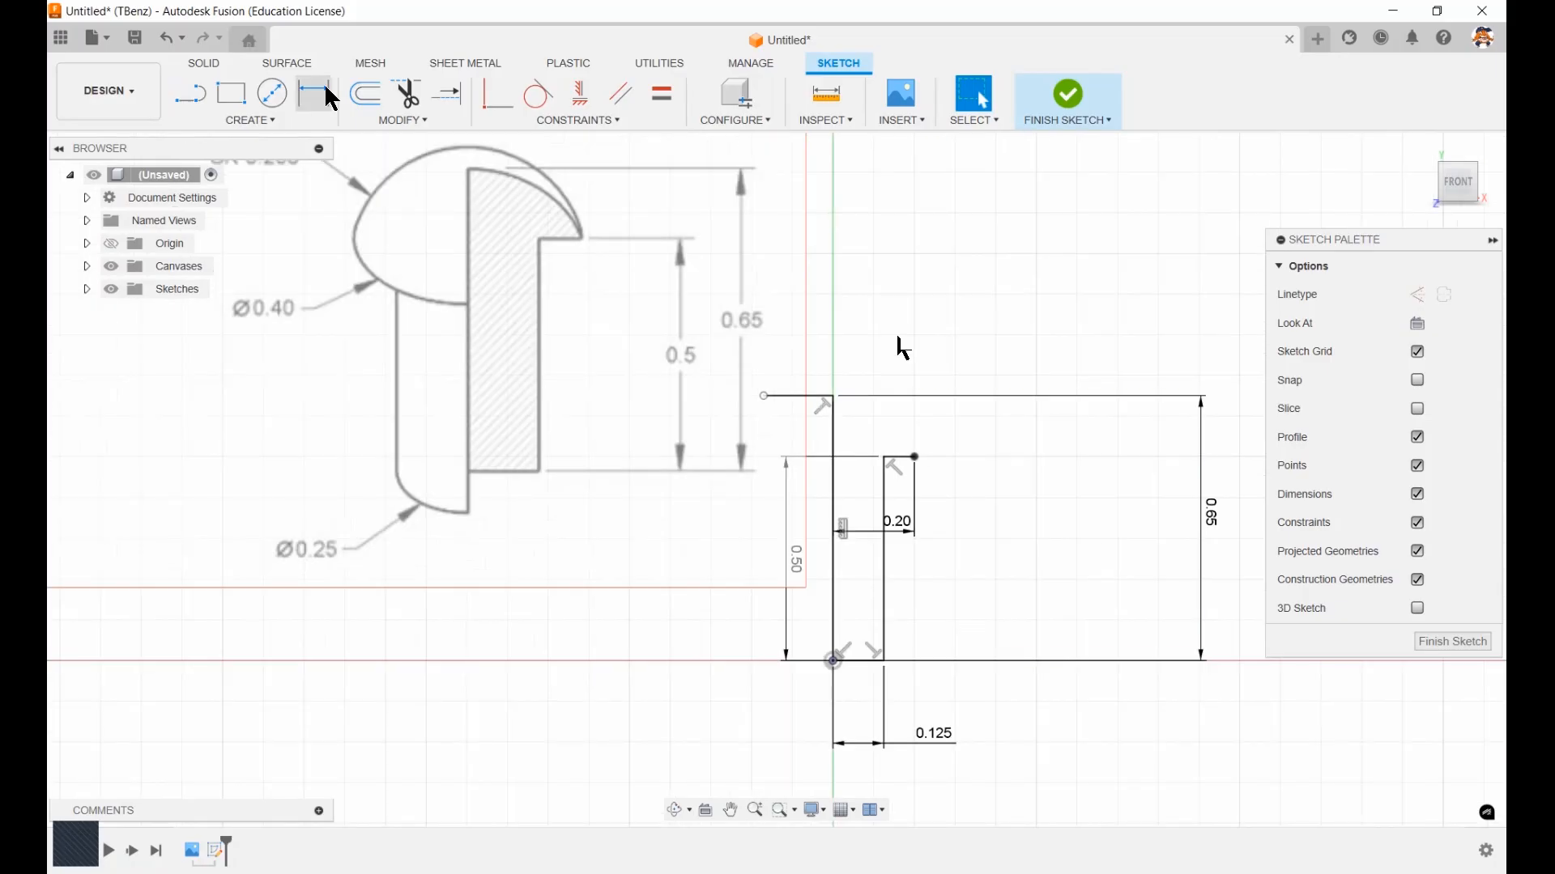
Draw a 3-point arc from the centre line's upper end to the shoulder line's outer end, bulging outward to close the profile.
left_click(271, 120)
mouse_move(278, 203)
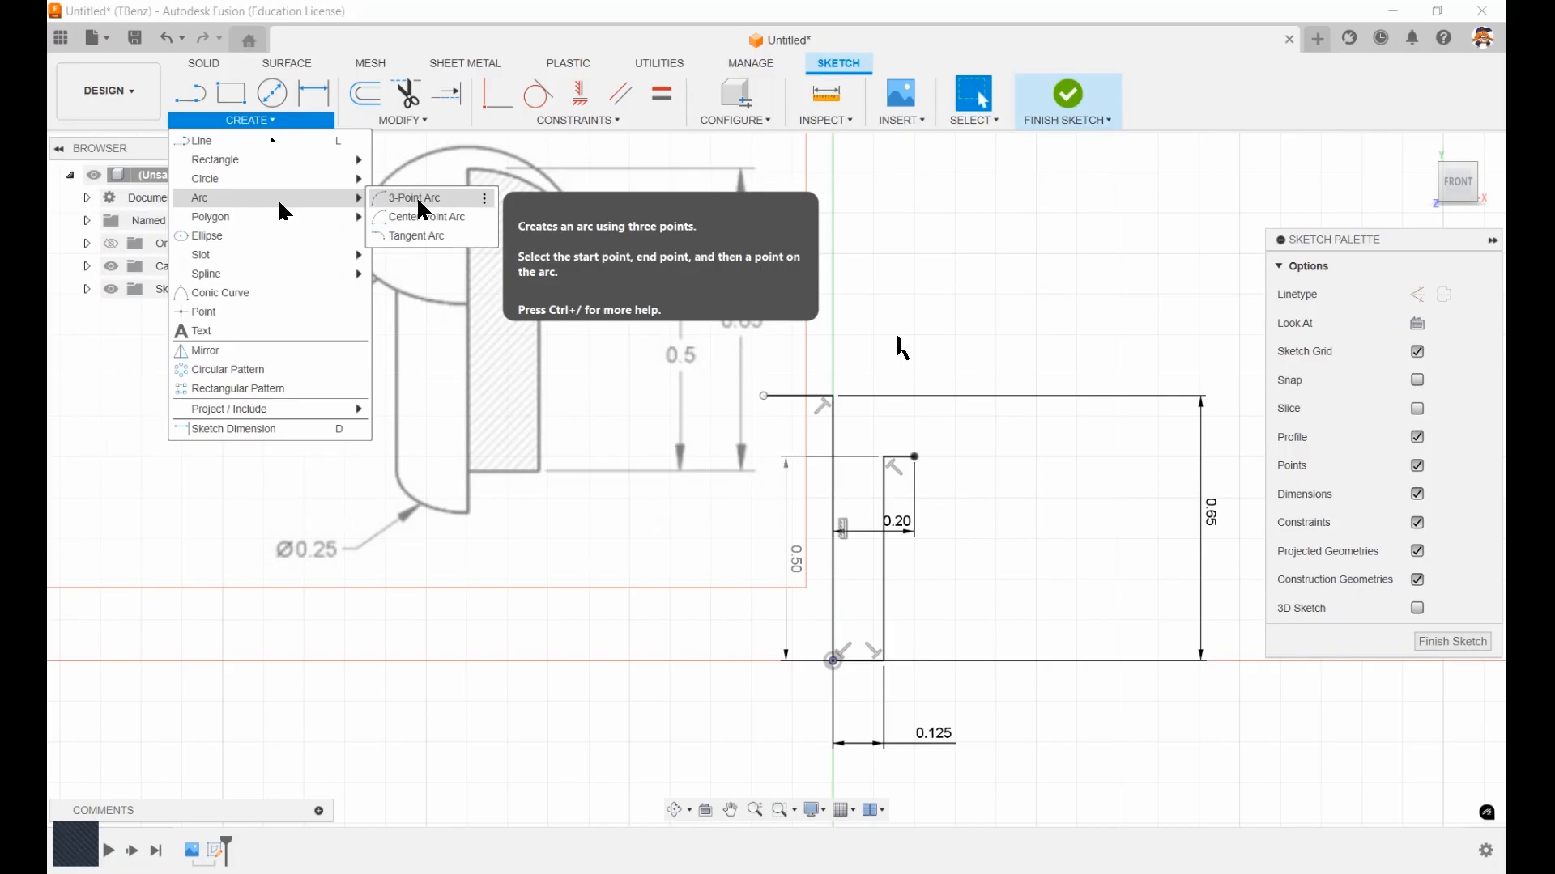
left_click(417, 203)
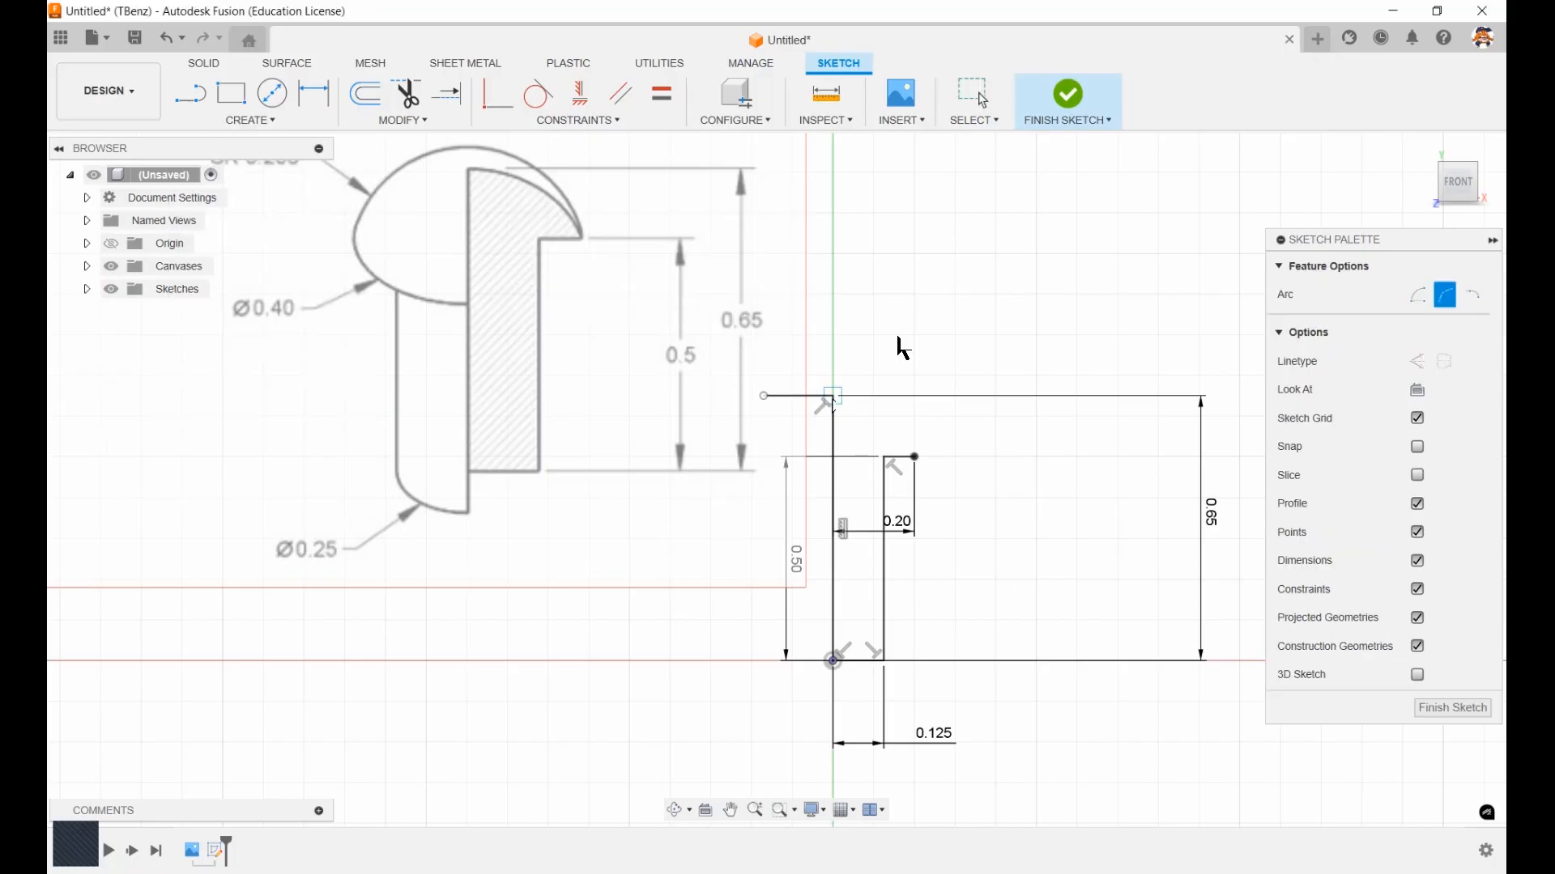
left_click(833, 397)
left_click(915, 457)
scroll(877, 427, "up", 5)
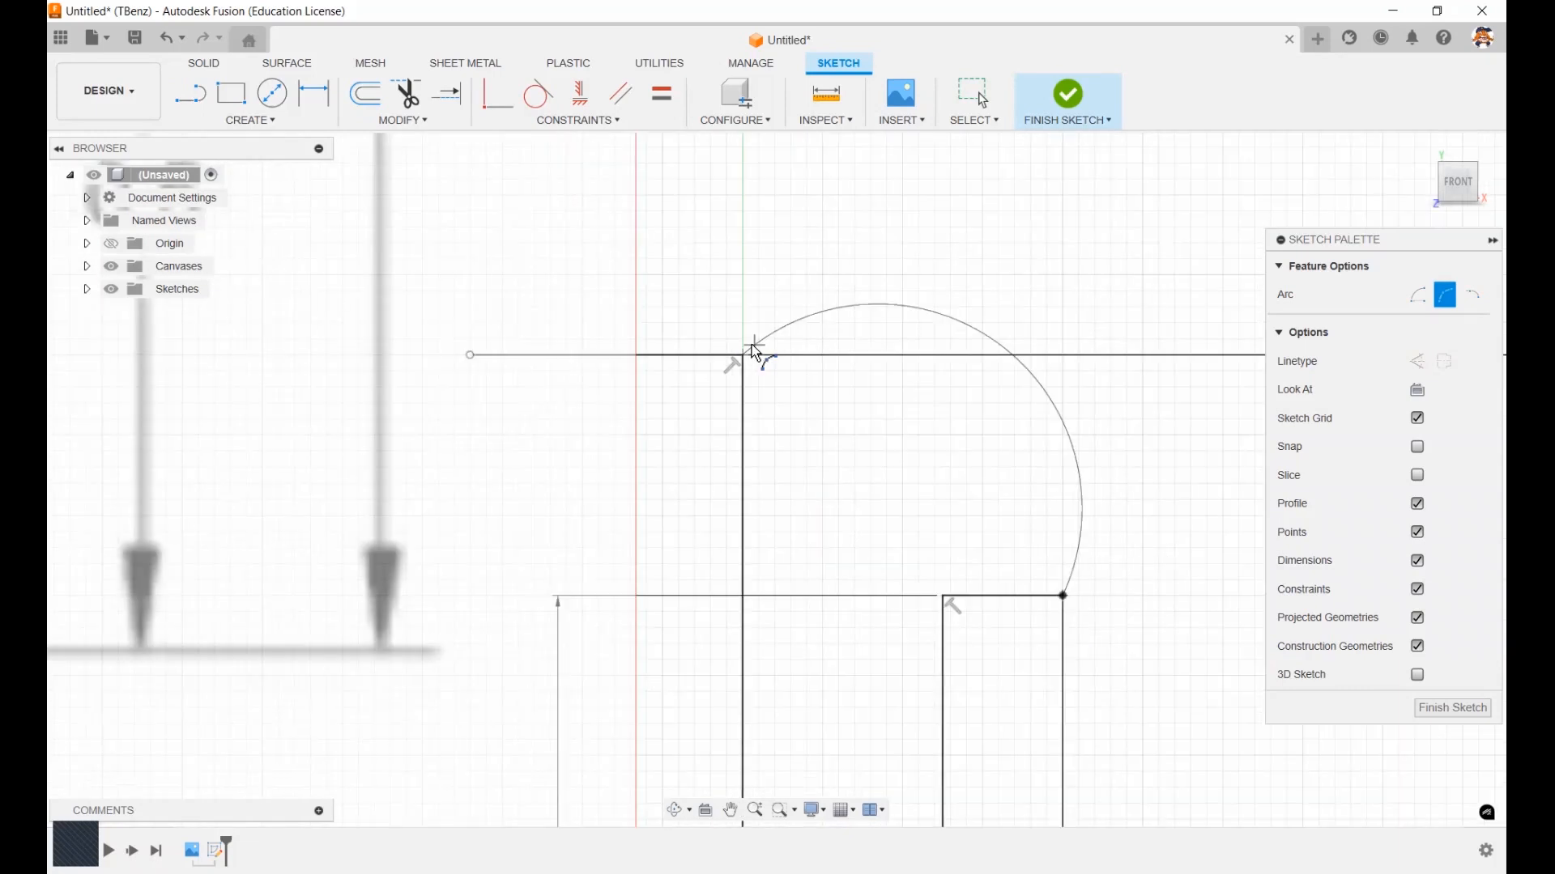
left_click(876, 395)
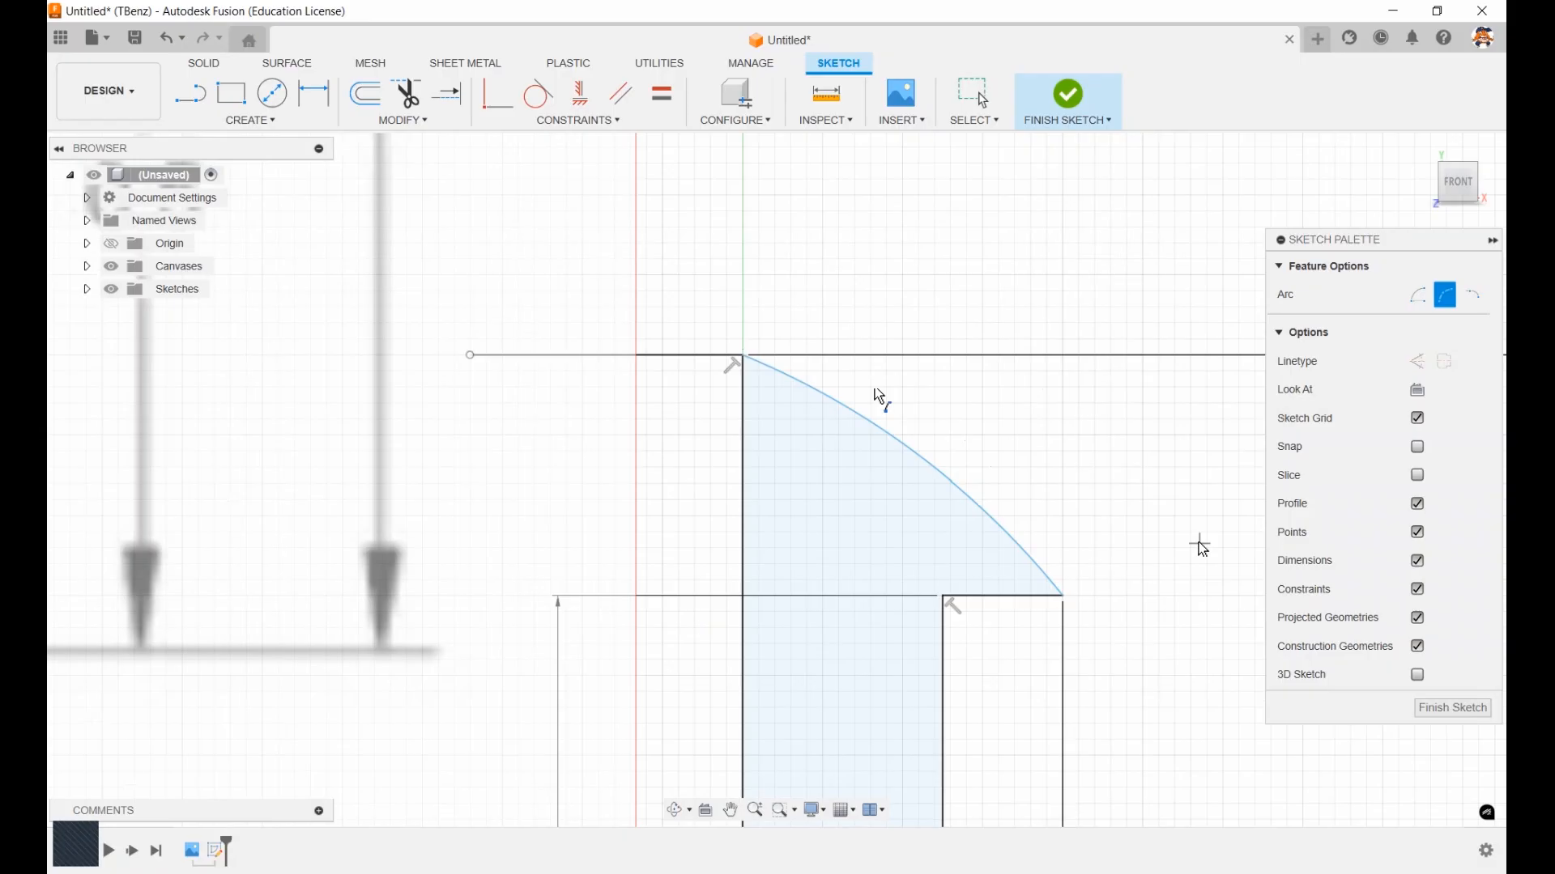
right_click(860, 183)
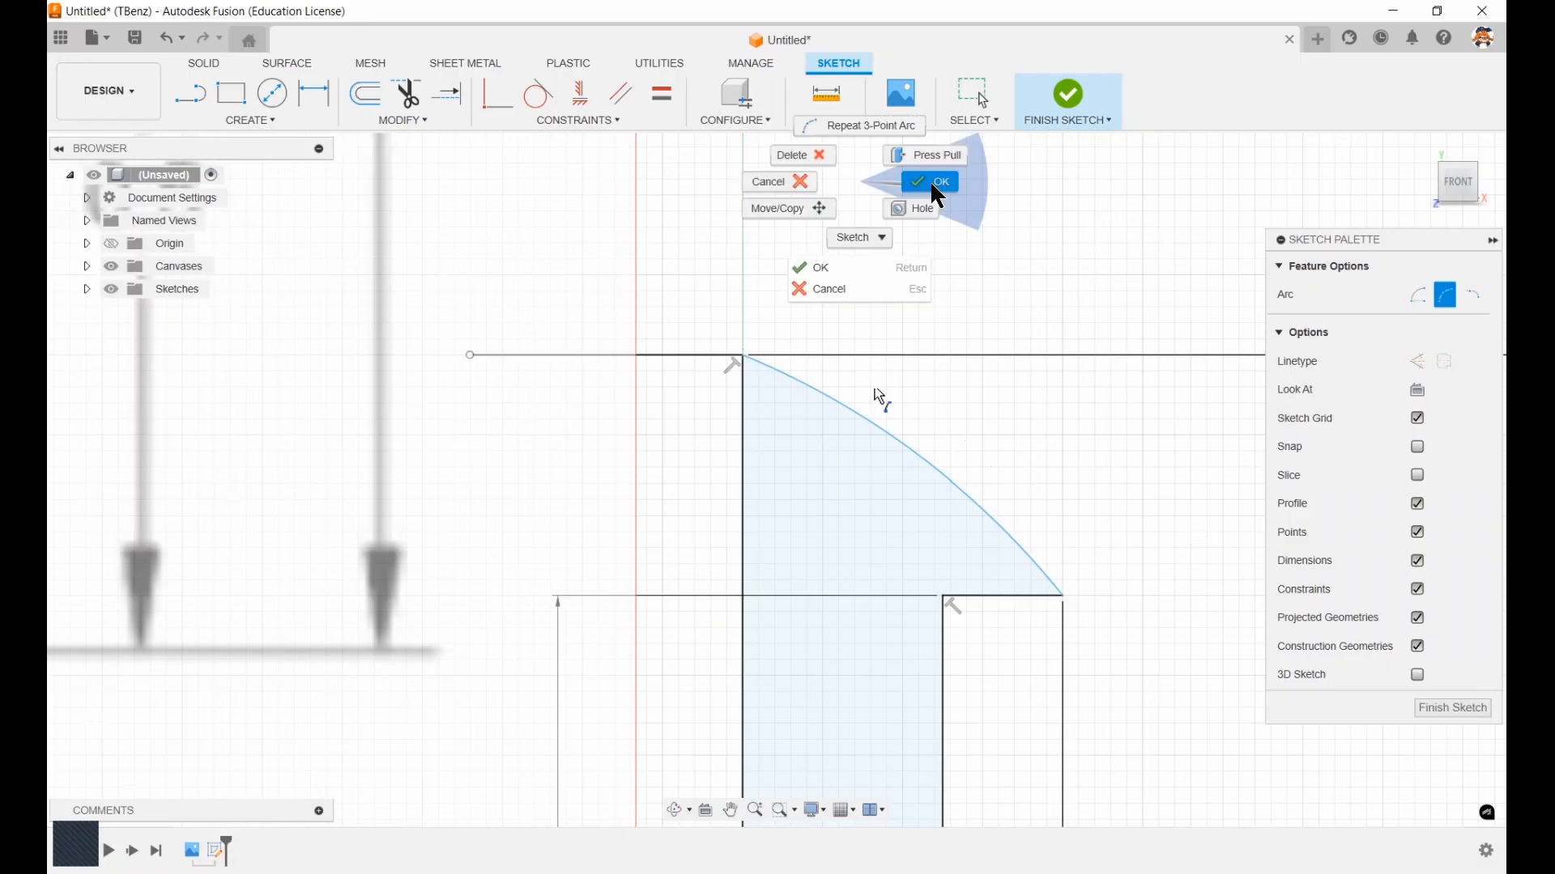
left_click(909, 192)
Apply a tangent constraint between the dome arc and the horizontal guide line at the centre line's upper end.
left_click(556, 103)
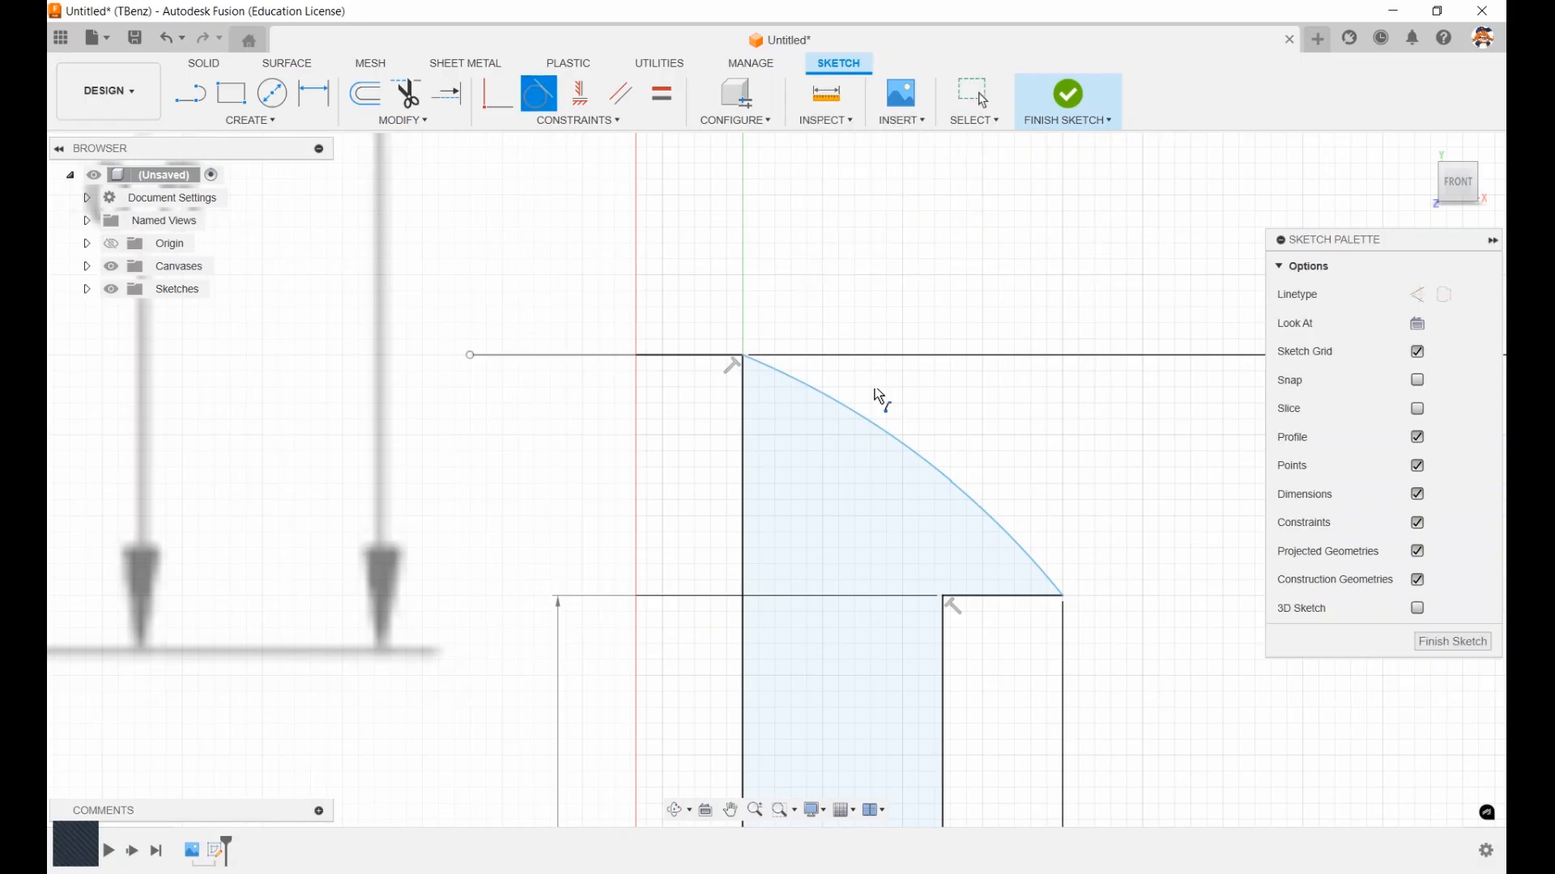
left_click(824, 398)
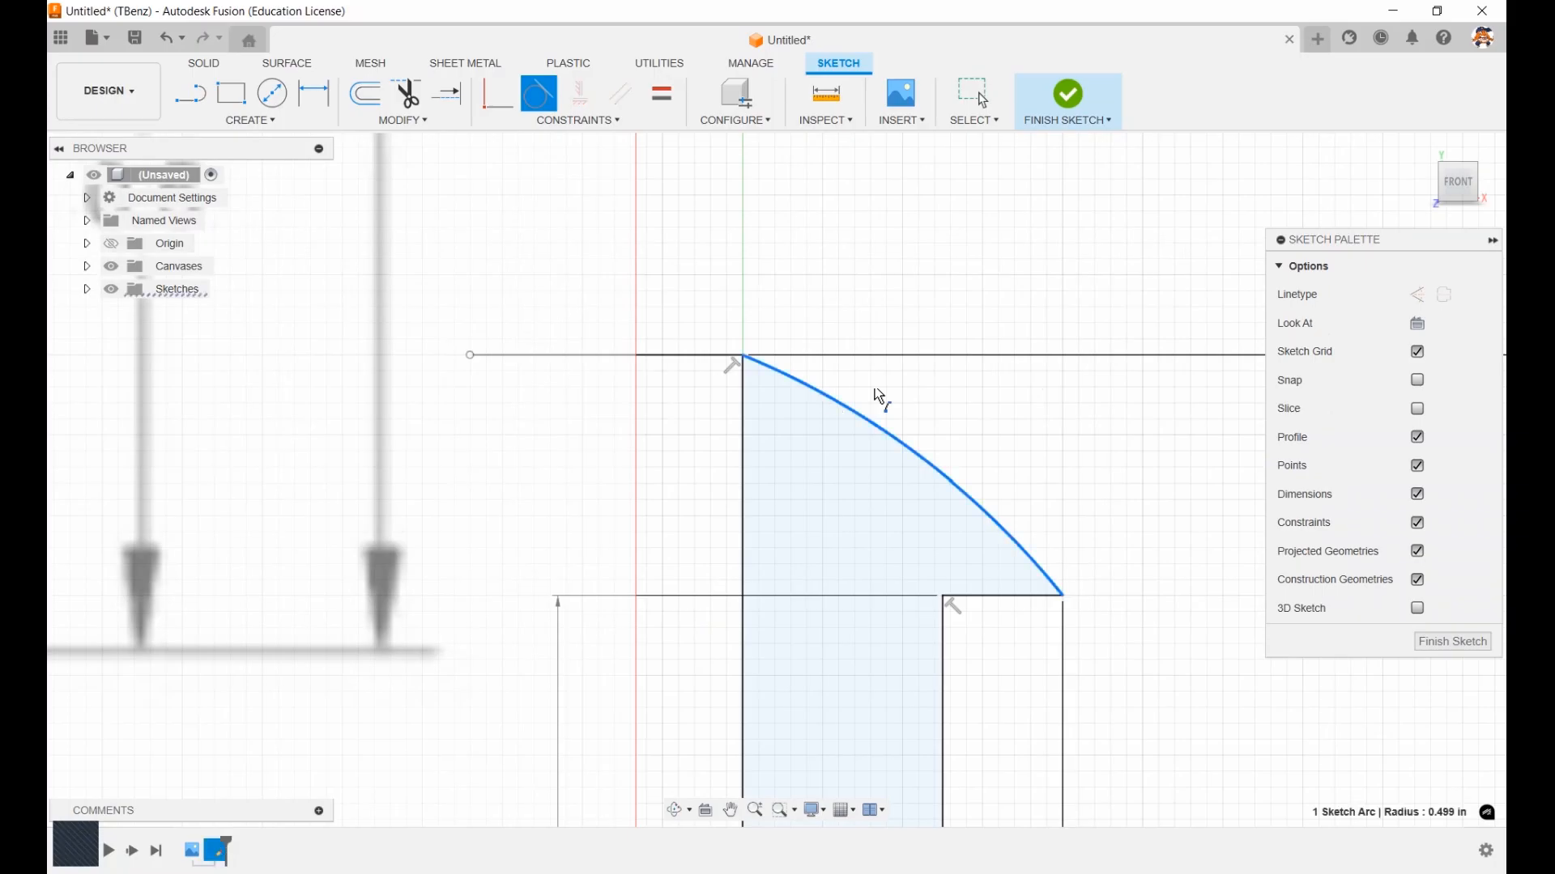
left_click(695, 356)
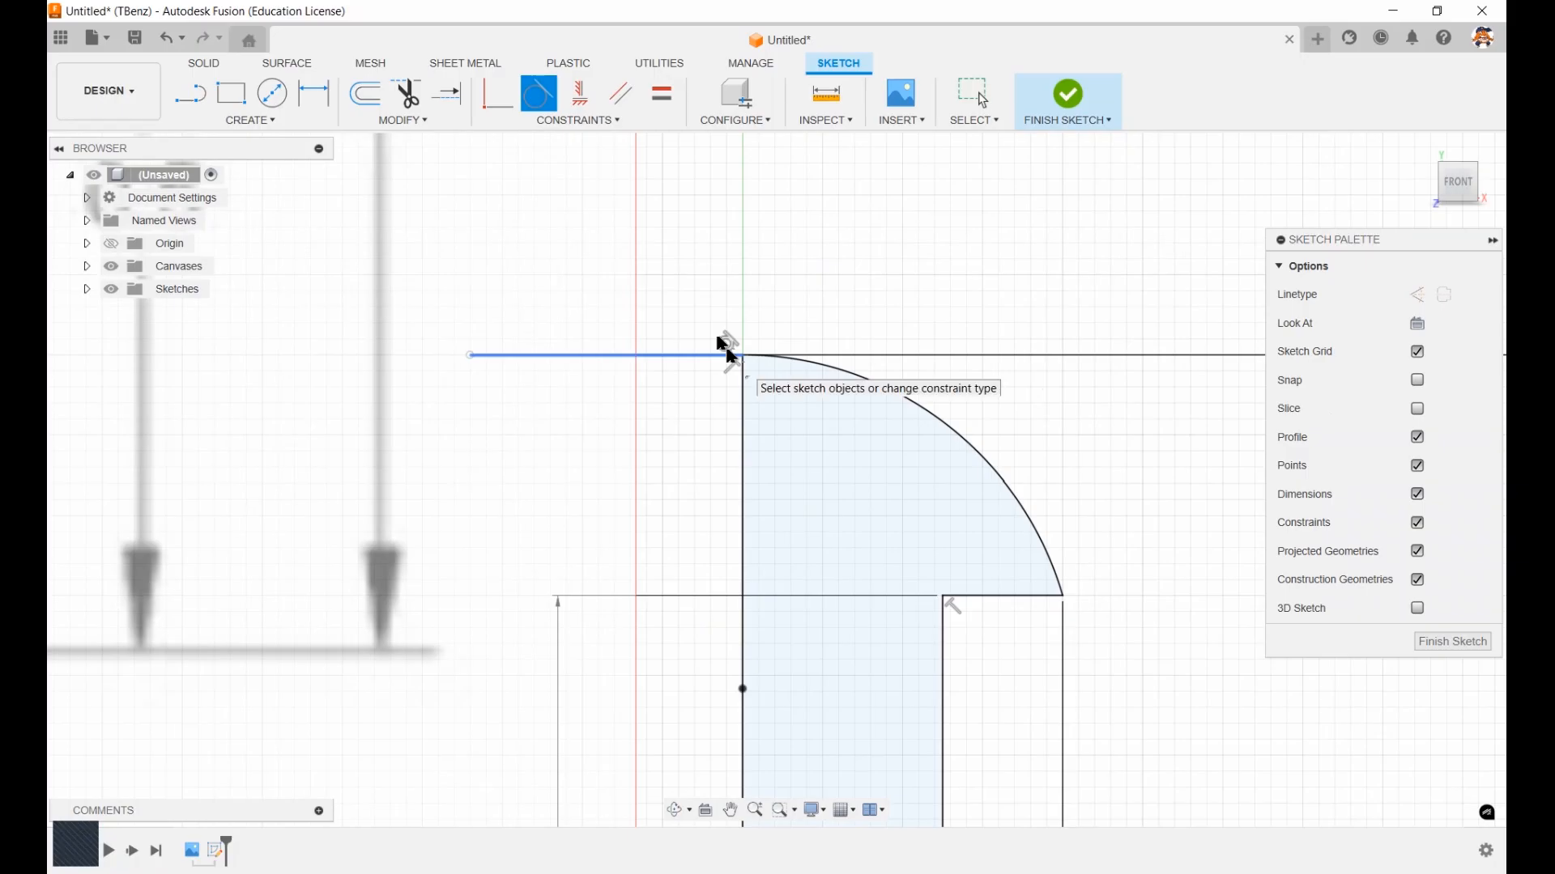
Add a driven radius dimension to the dome arc to check it against the reference drawing's spherical radius callout.
scroll(474, 317, "down", 3)
scroll(468, 303, "down", 1)
mouse_move(468, 303)
middle_mouse_down()
mouse_move(791, 445)
mouse_move(960, 577)
middle_mouse_up()
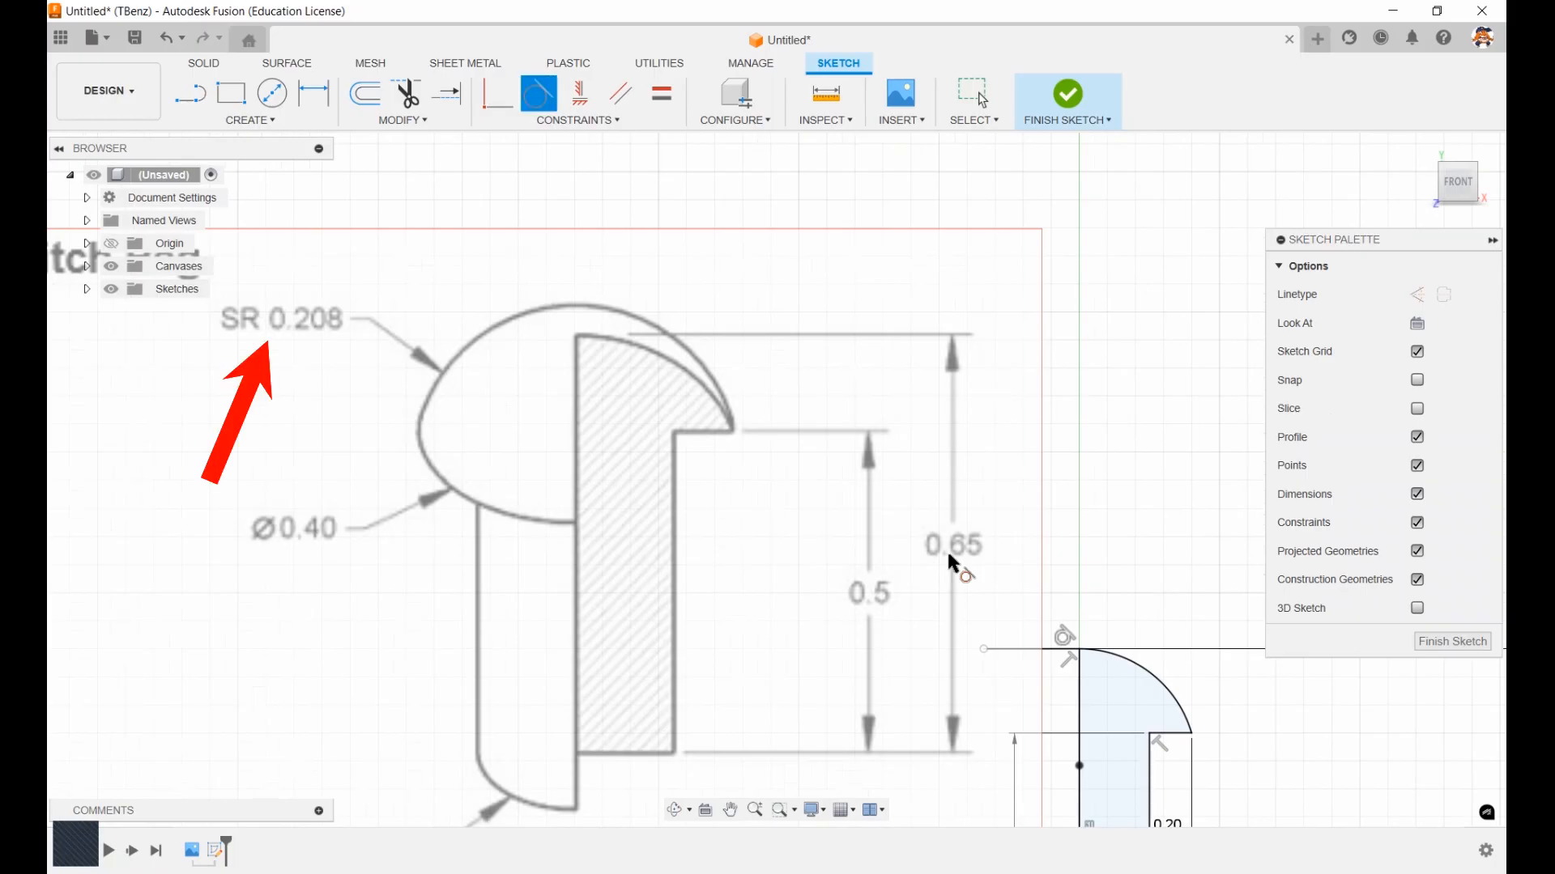
scroll(897, 397, "up", 2)
middle_click_drag(923, 385, 613, 246)
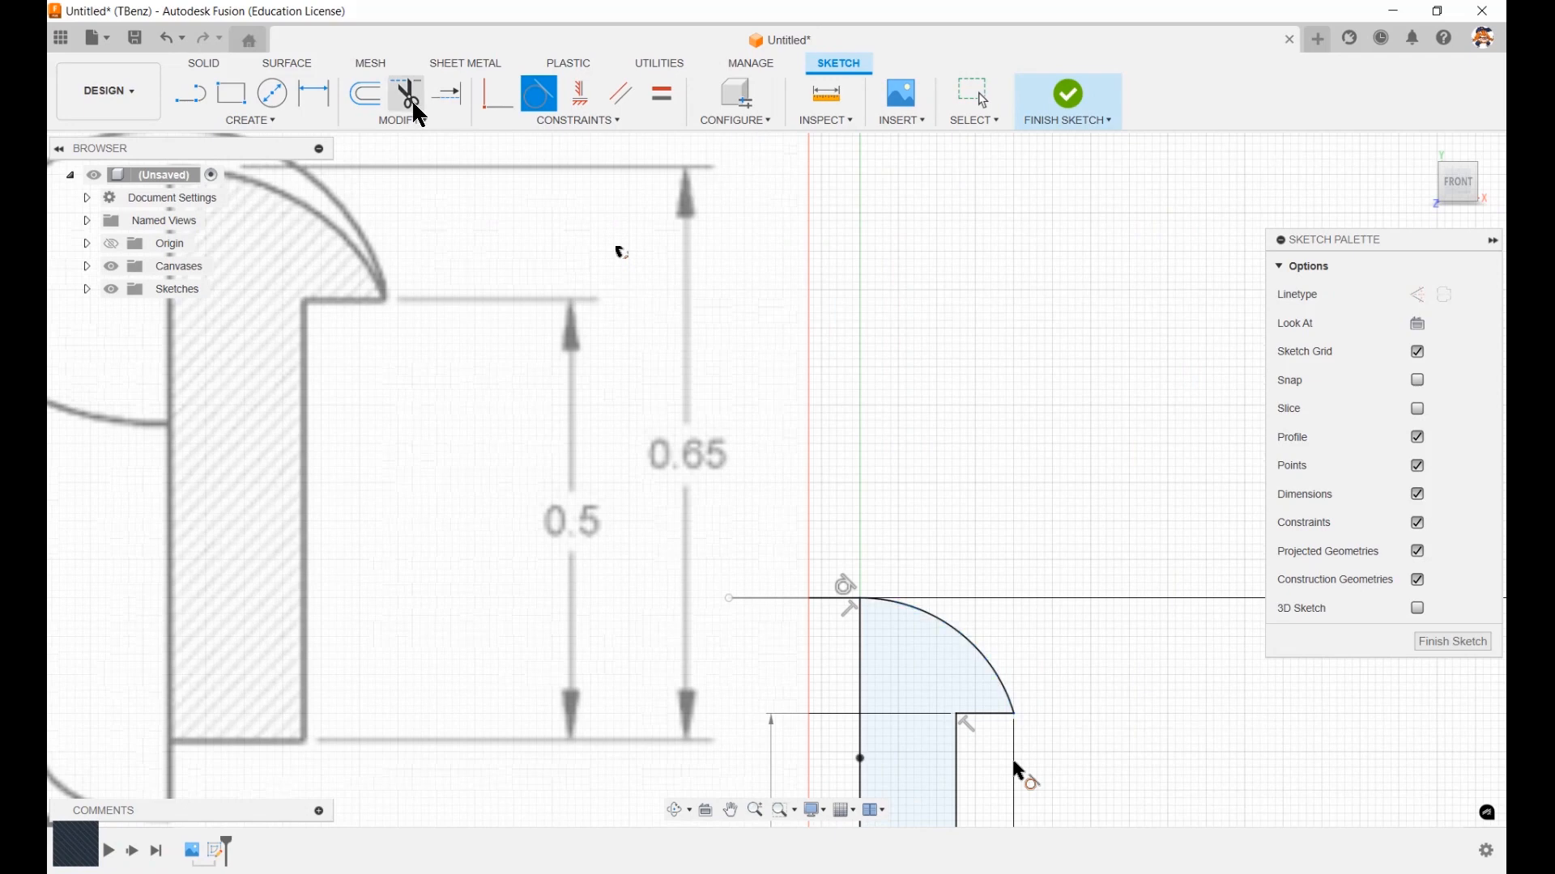
key("d")
left_click(983, 645)
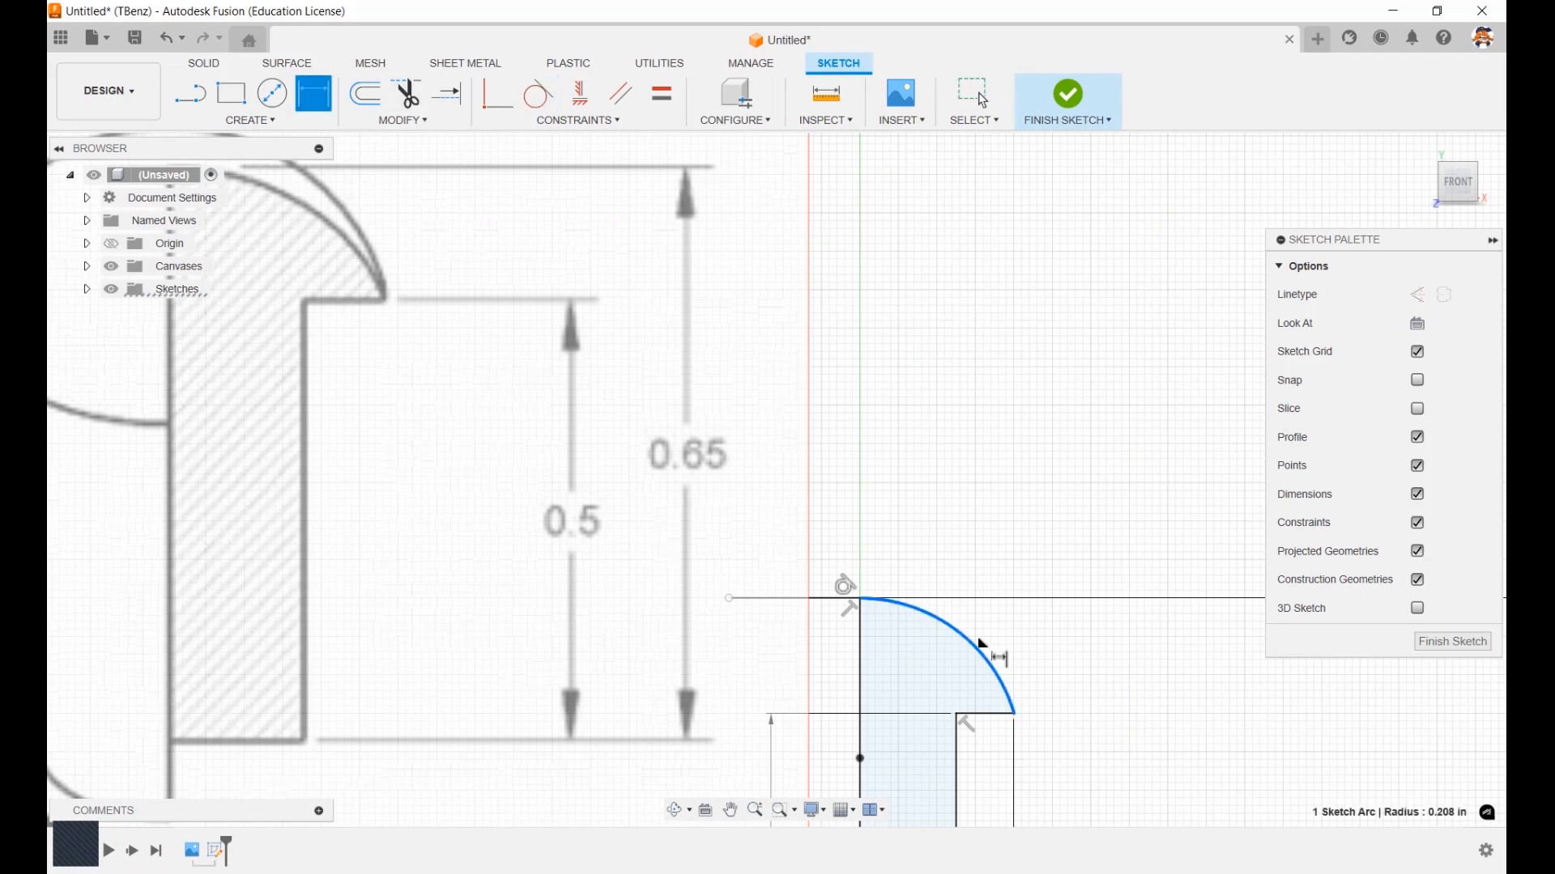
left_click(1039, 530)
left_click(866, 499)
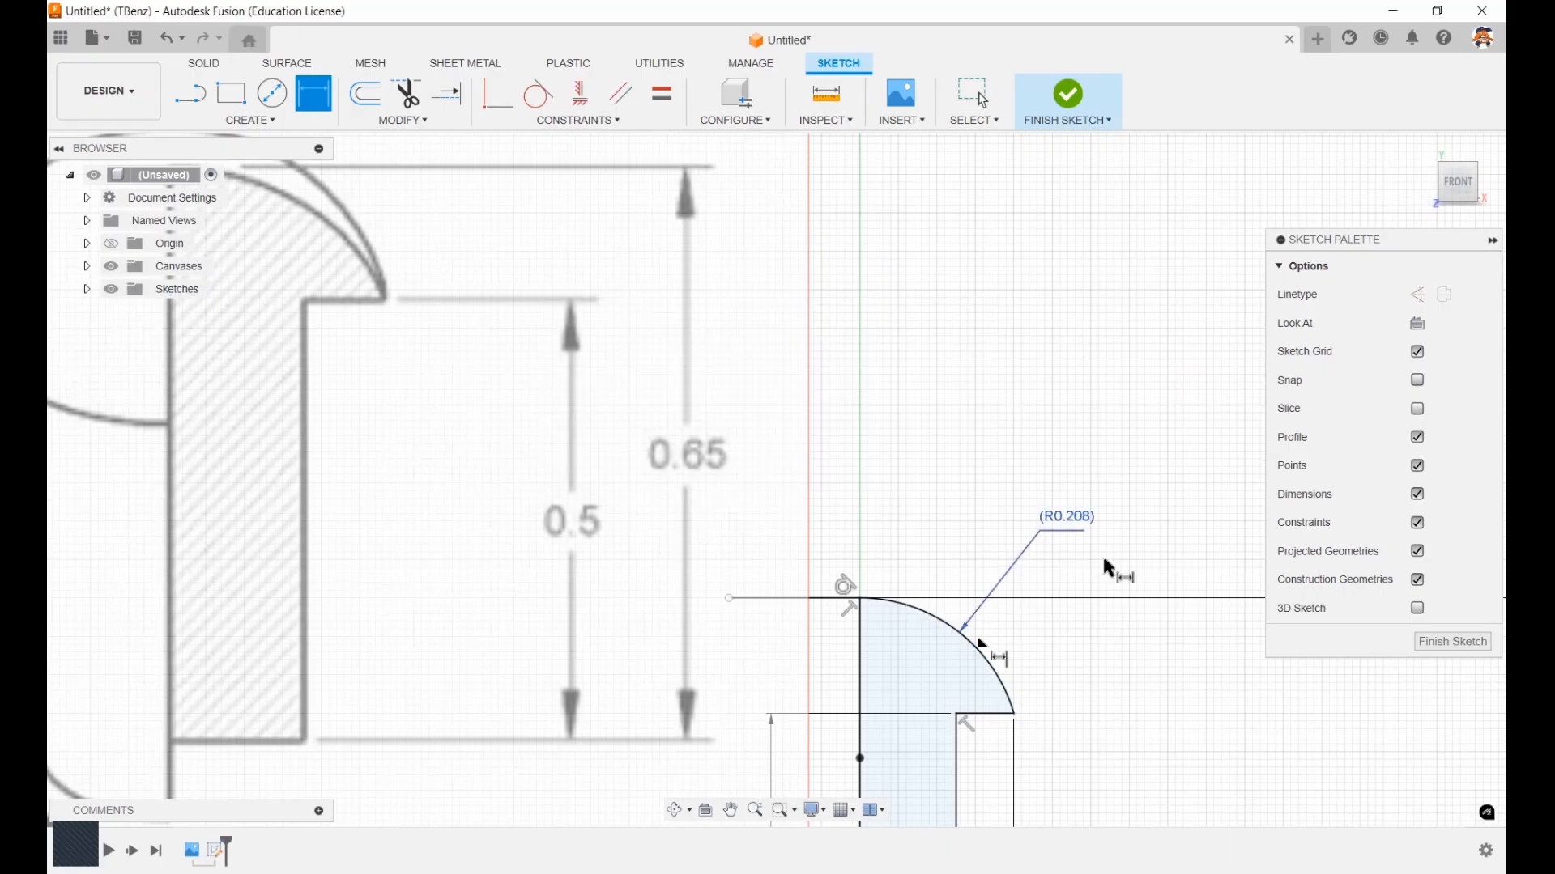
Finish the sketch and revolve the half-profile 360 deg about its vertical centre line as a new body.
scroll(1115, 587, "down", 5)
scroll(1120, 596, "down", 2)
middle_click_drag(1135, 641, 971, 489)
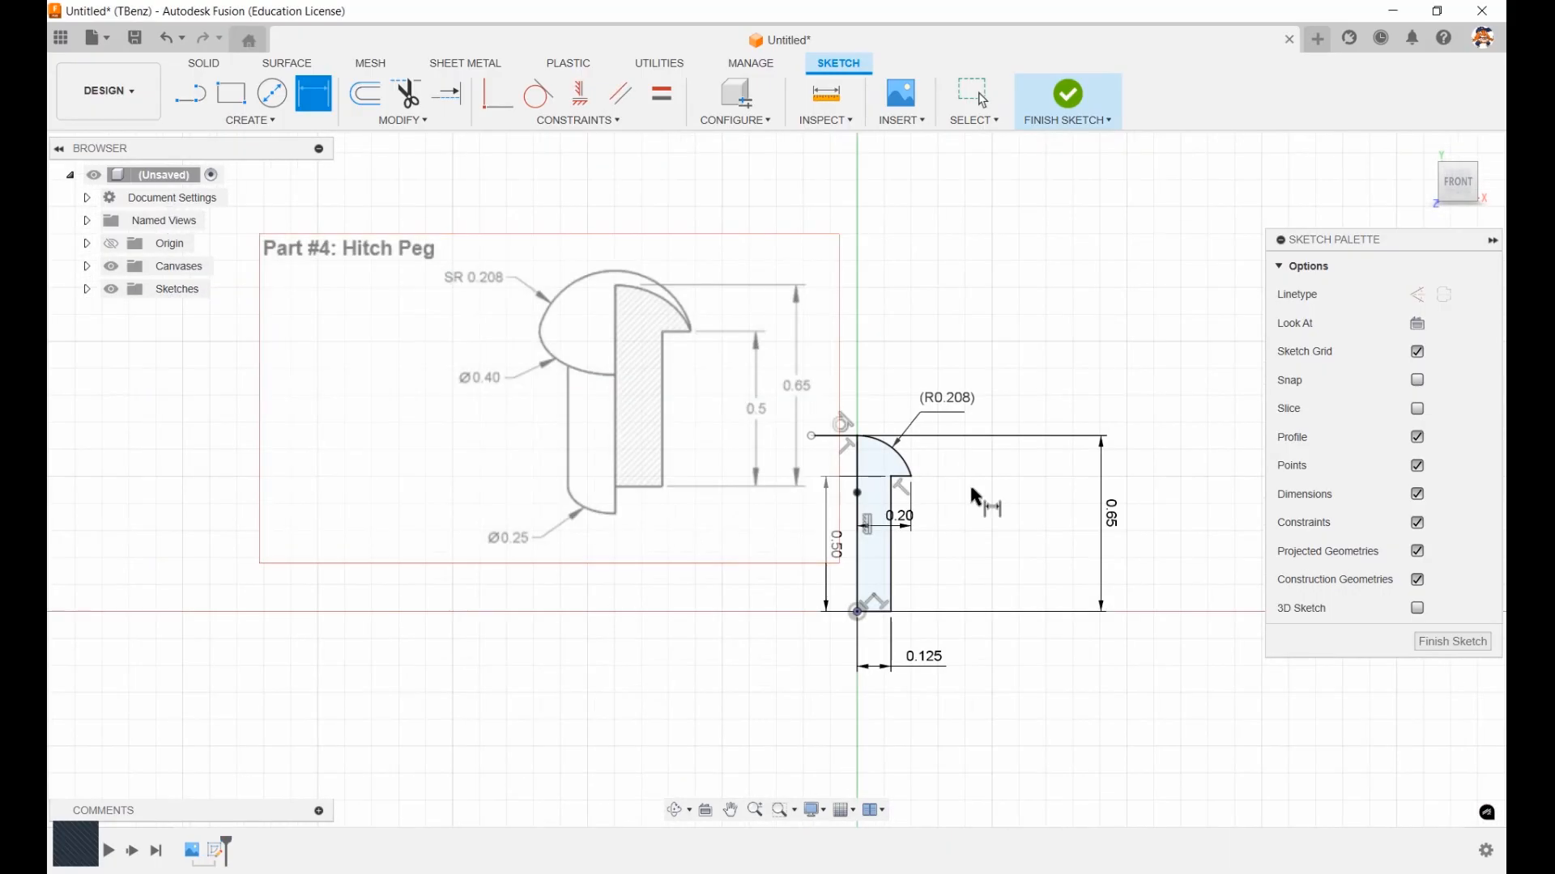
left_click(1069, 101)
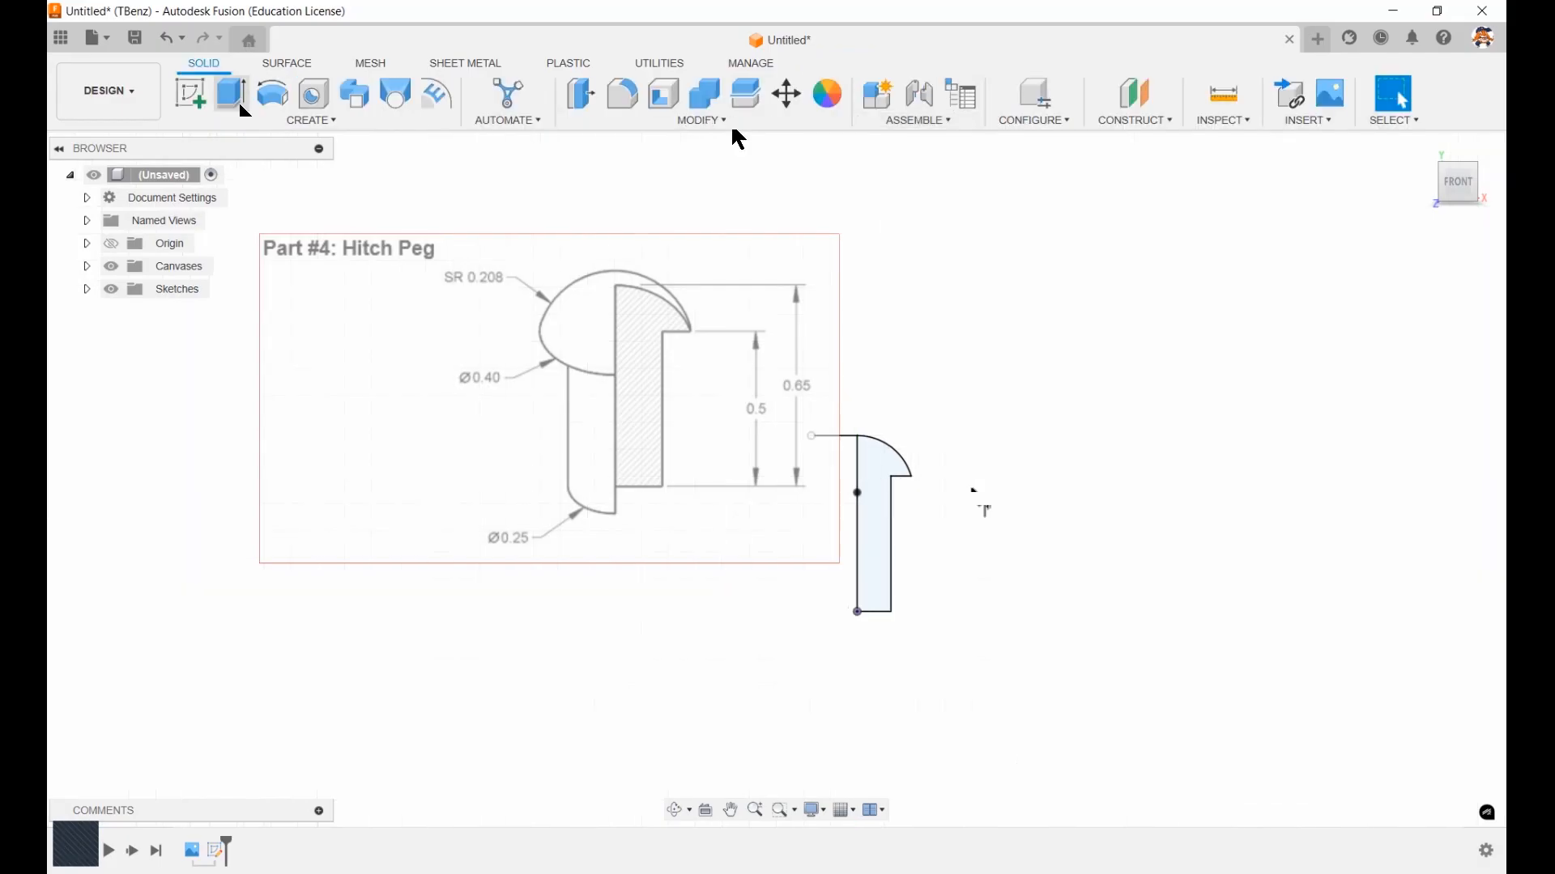
left_click(273, 94)
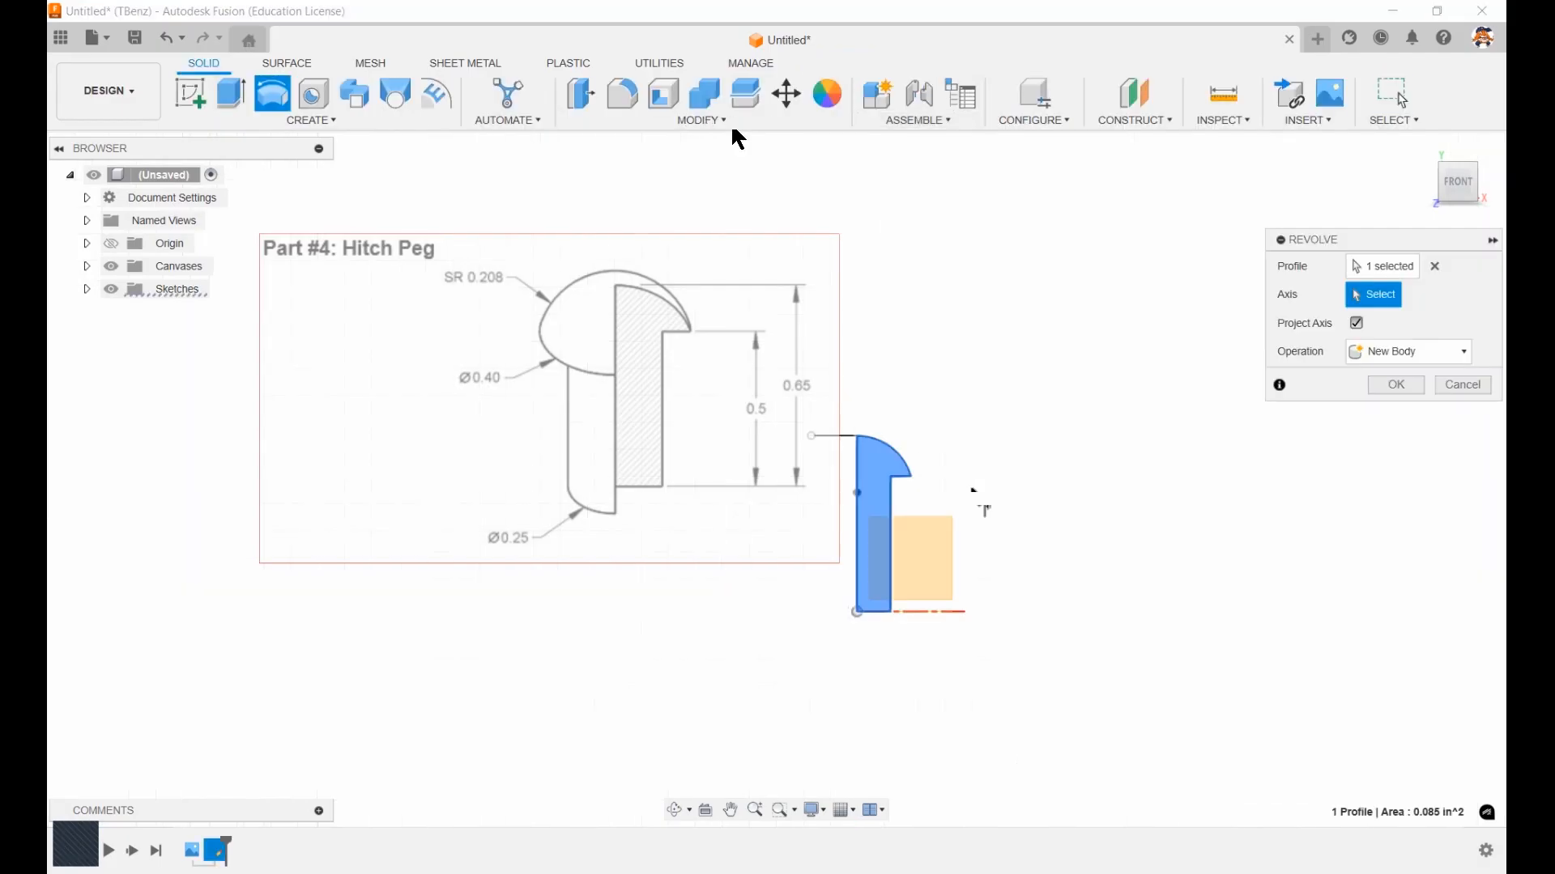
left_click(856, 518)
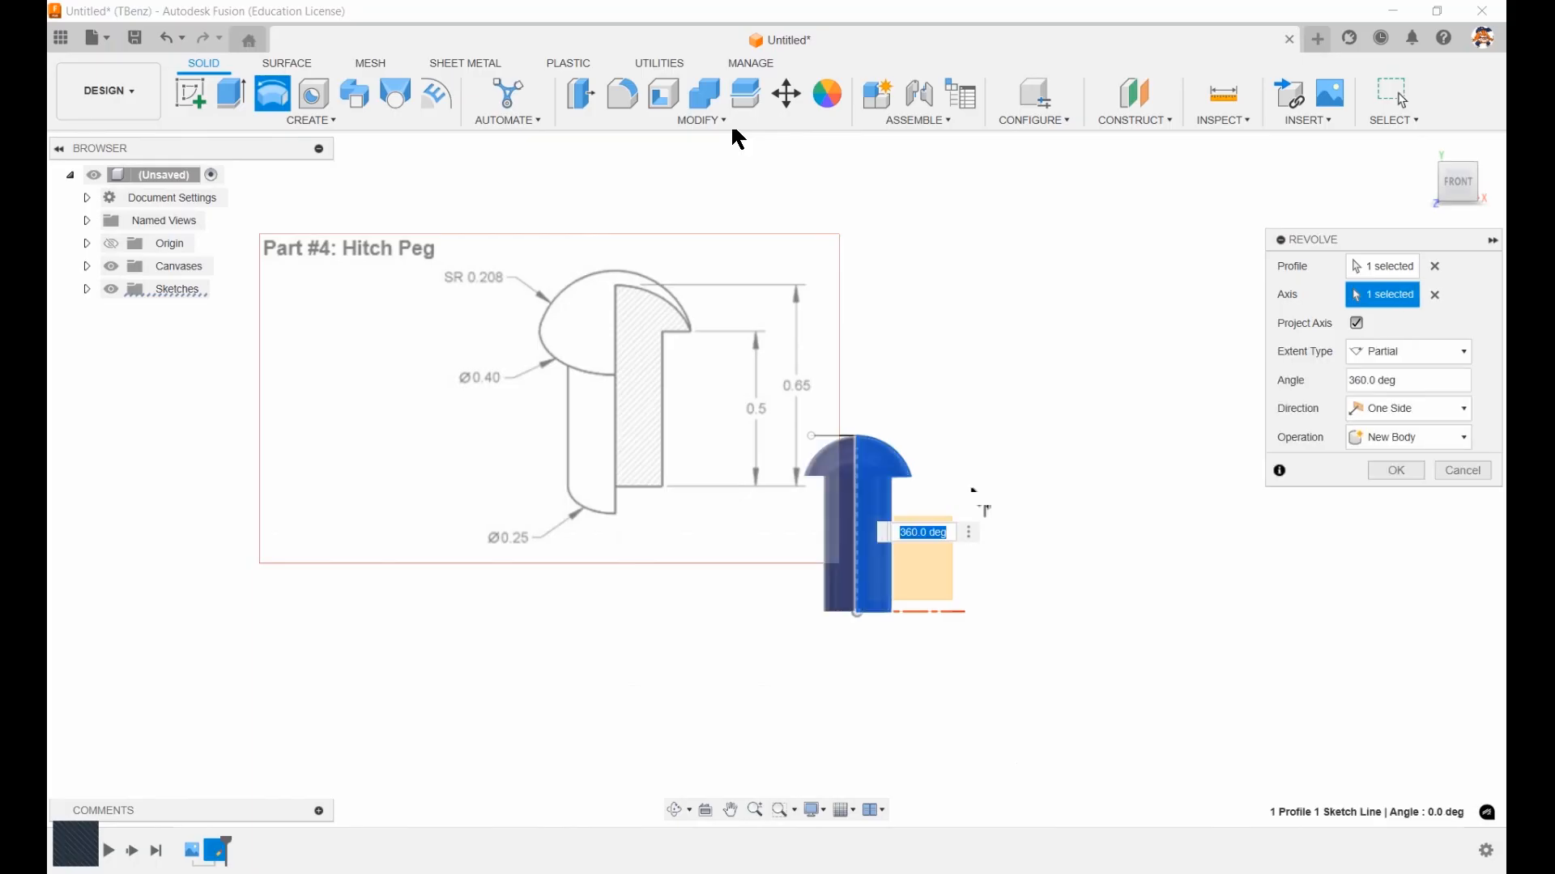
key("Return")
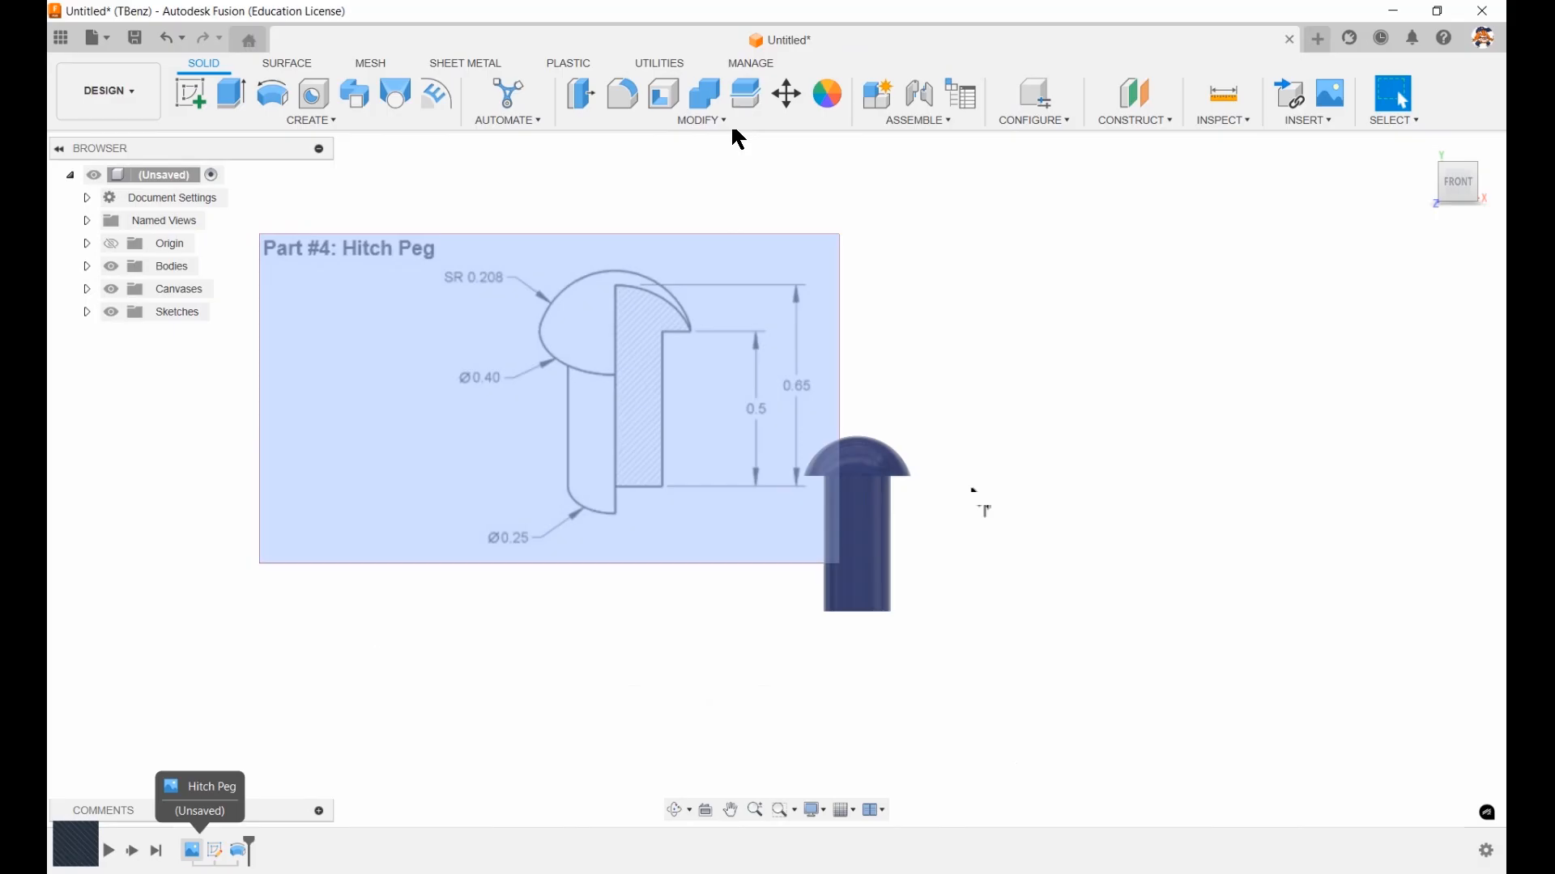
Suppress the Hitch Peg reference canvas in the design history and show the peg in the home view.
right_click(191, 850)
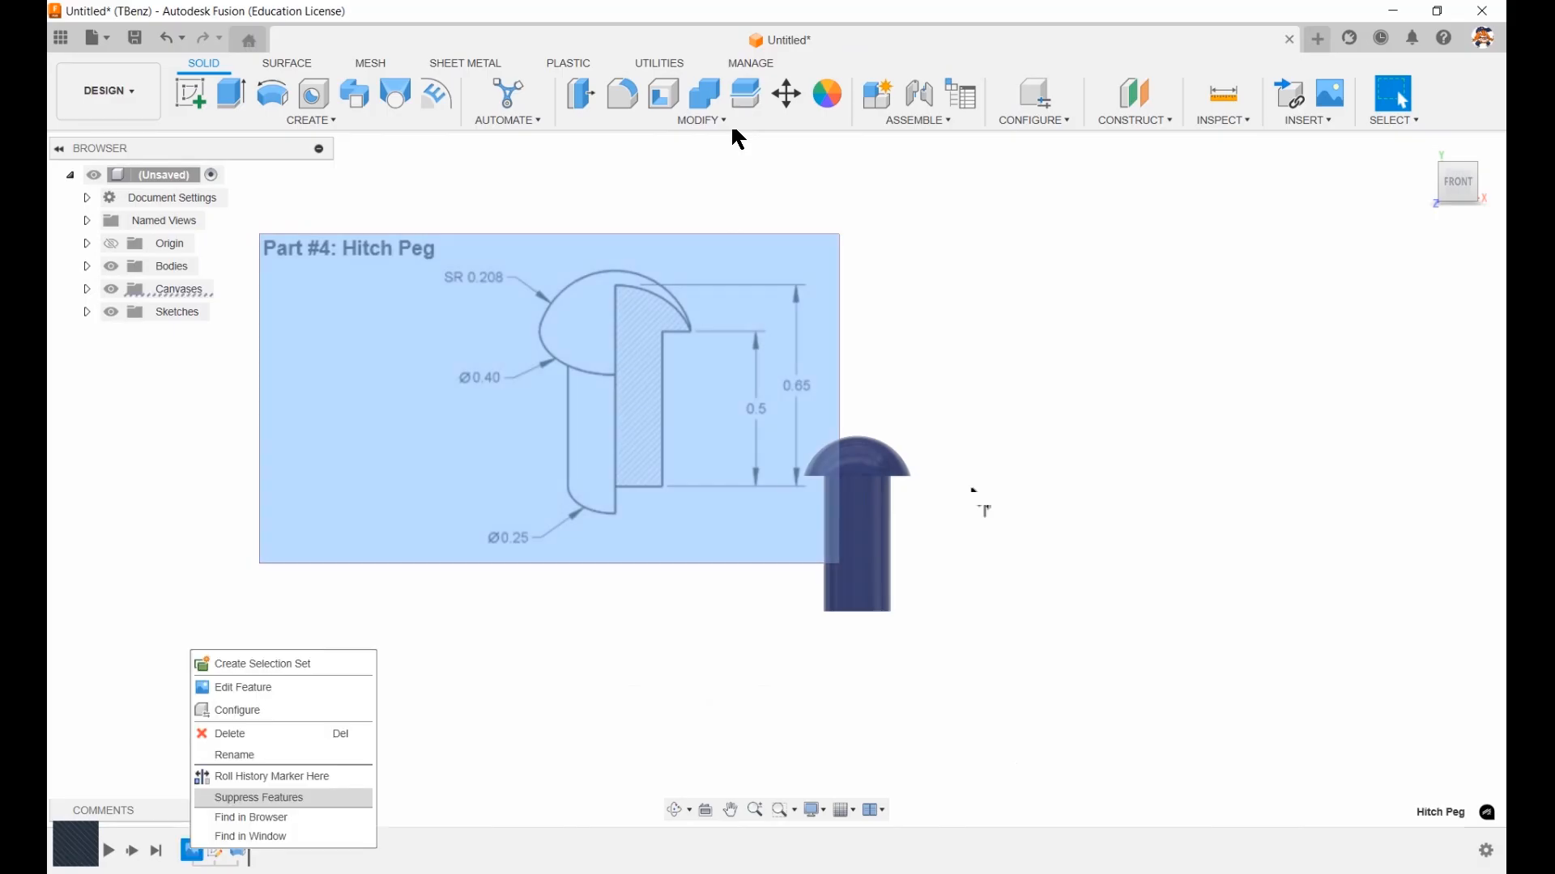
left_click(258, 797)
left_click(1424, 147)
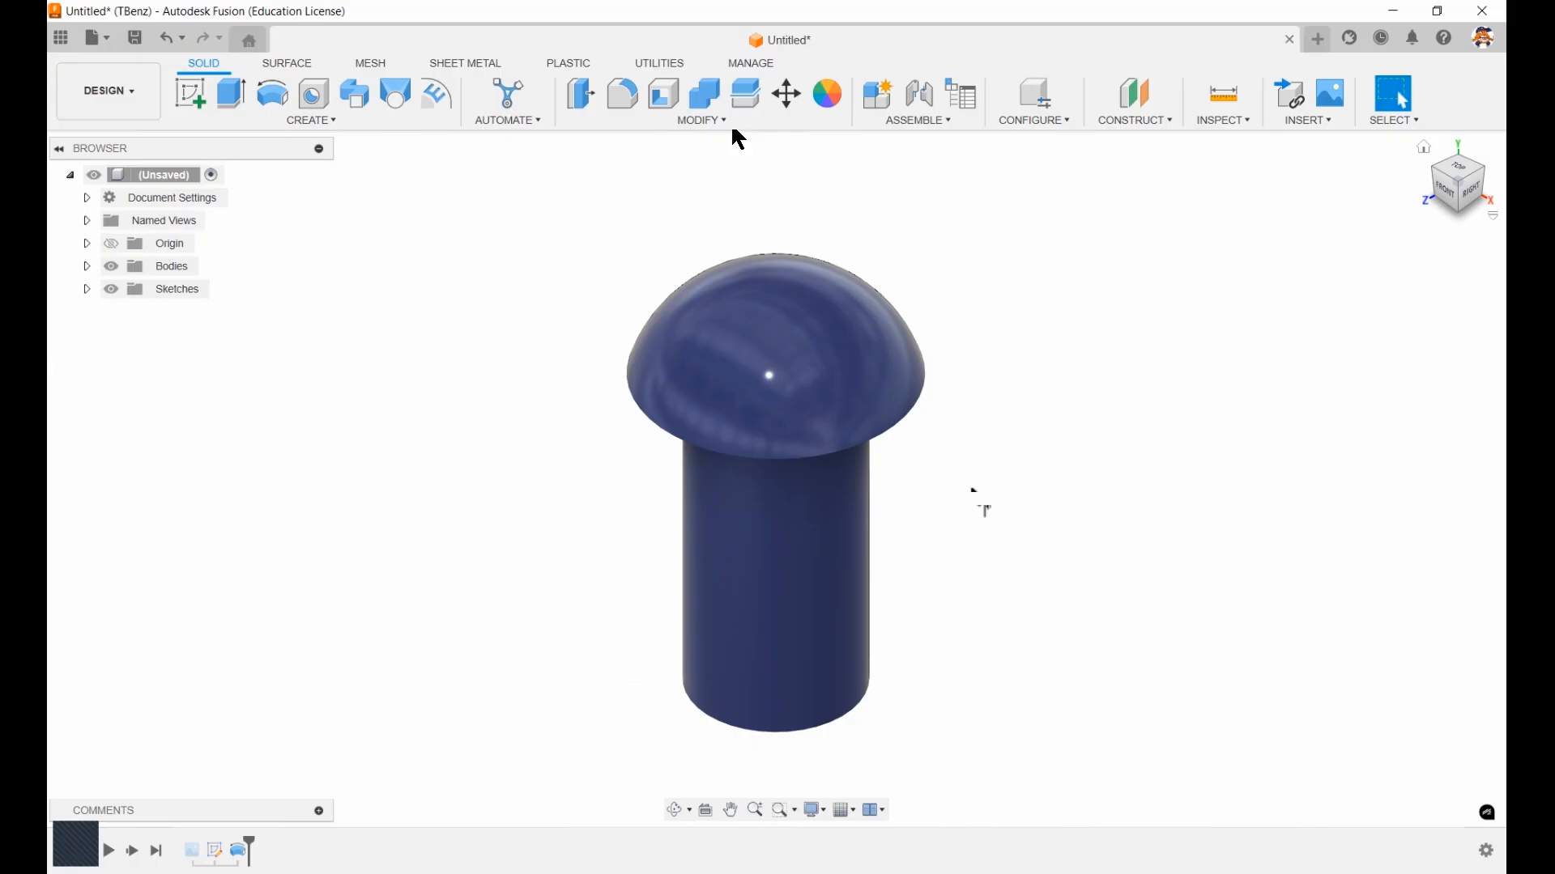